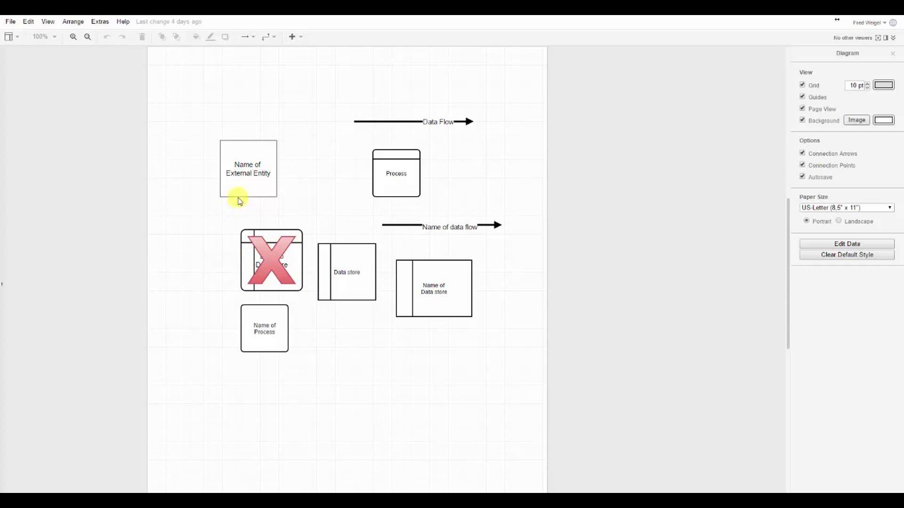
Step: Make a copy of the diagram named 'Data Flow Diagram notation2' and open it
click(9, 21)
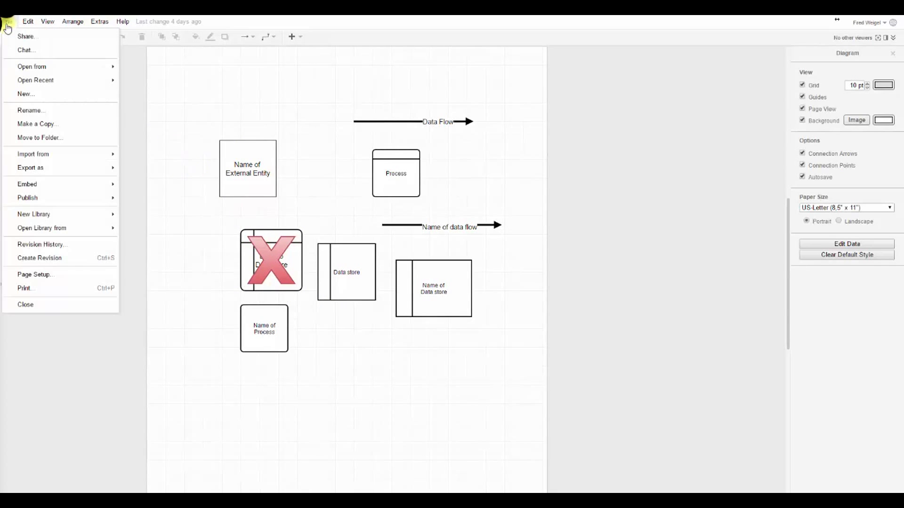
click(38, 125)
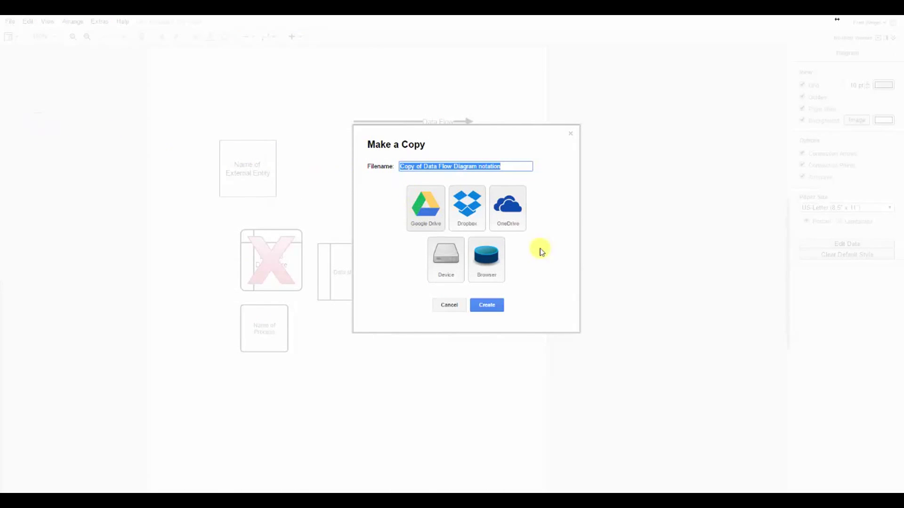
click(521, 176)
key(Delete)
key(Delete)
key(Delete)
key(Delete)
key(Delete)
key(Delete)
key(Delete)
key(Delete)
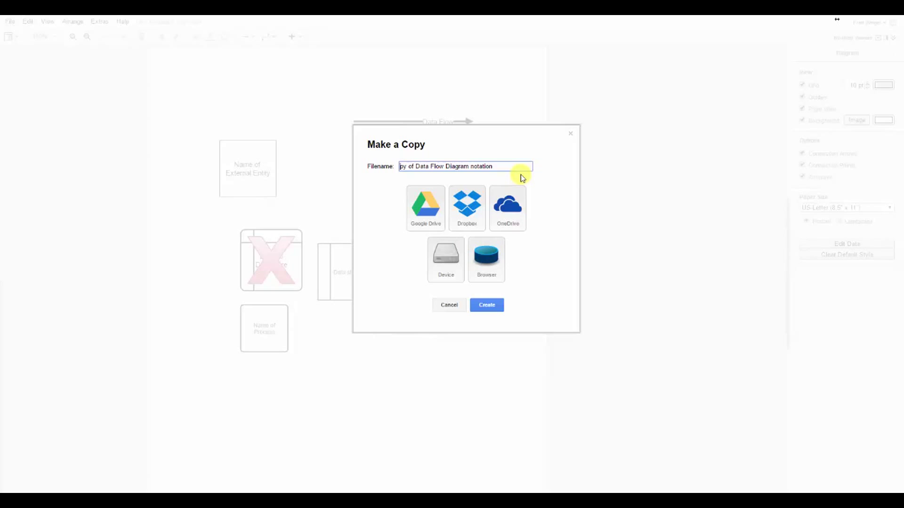
key(Delete)
text(D)
click(503, 166)
text(2)
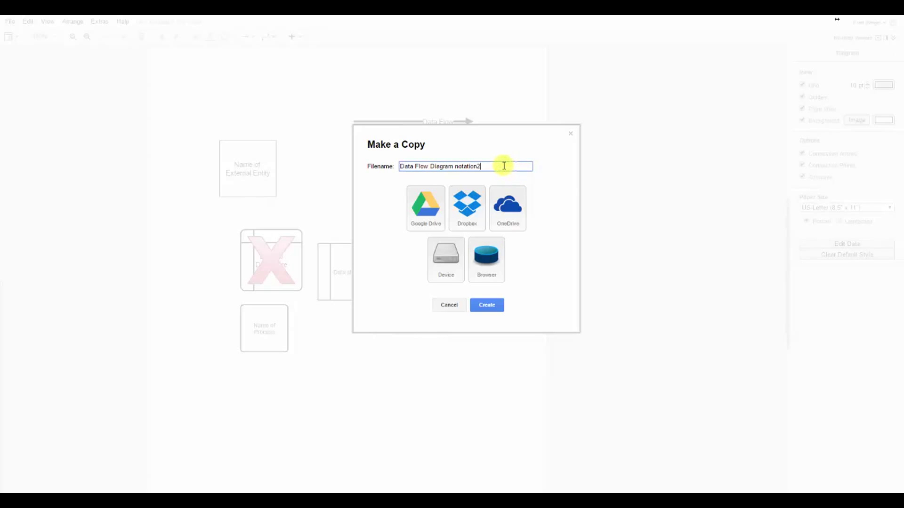
click(485, 306)
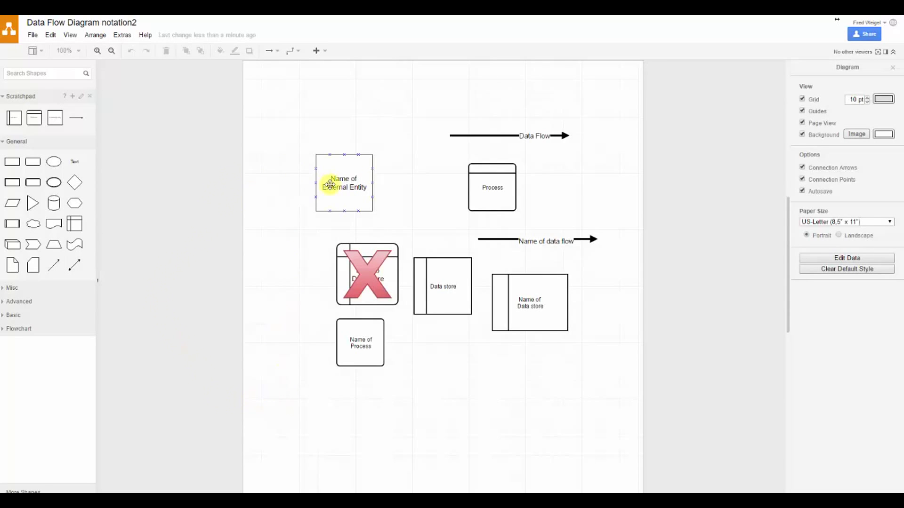
Step: Insert the saved Data store symbol from the Scratchpad at the page's top-left corner
click(346, 184)
click(395, 169)
click(19, 114)
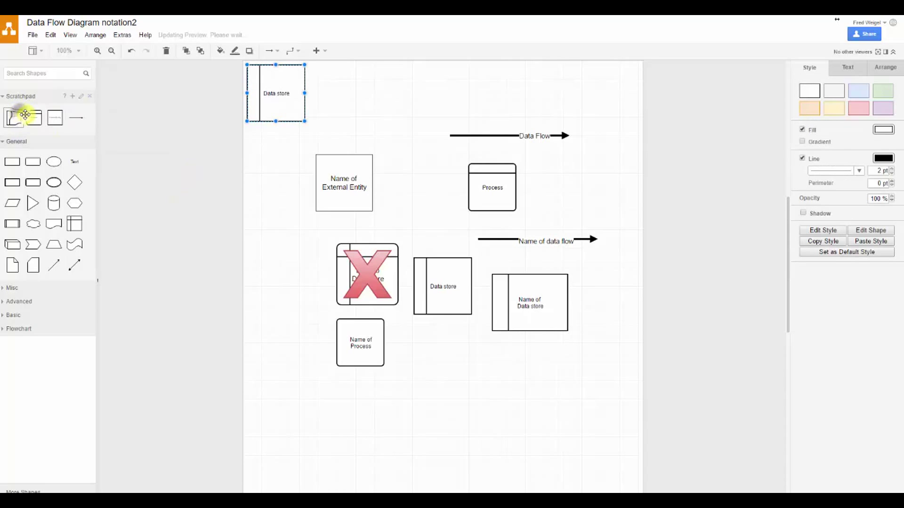
mouse_move(55, 121)
key(Escape)
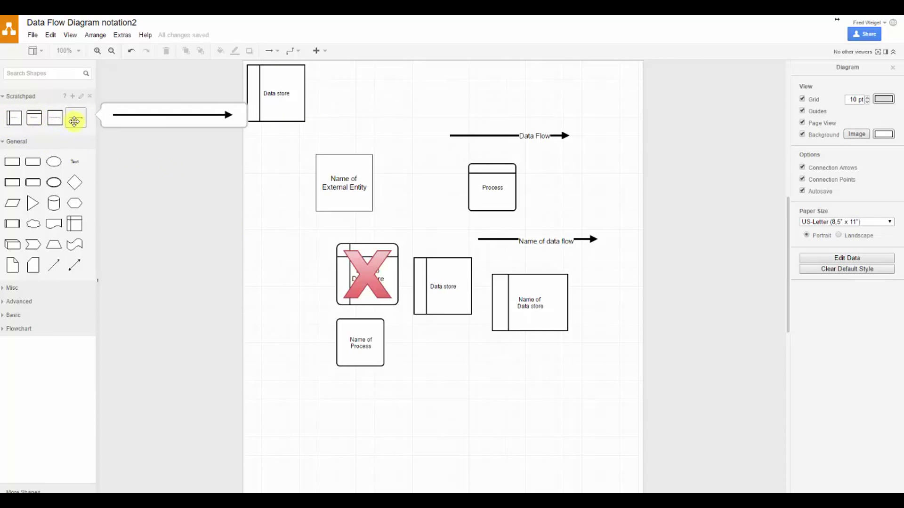
click(69, 35)
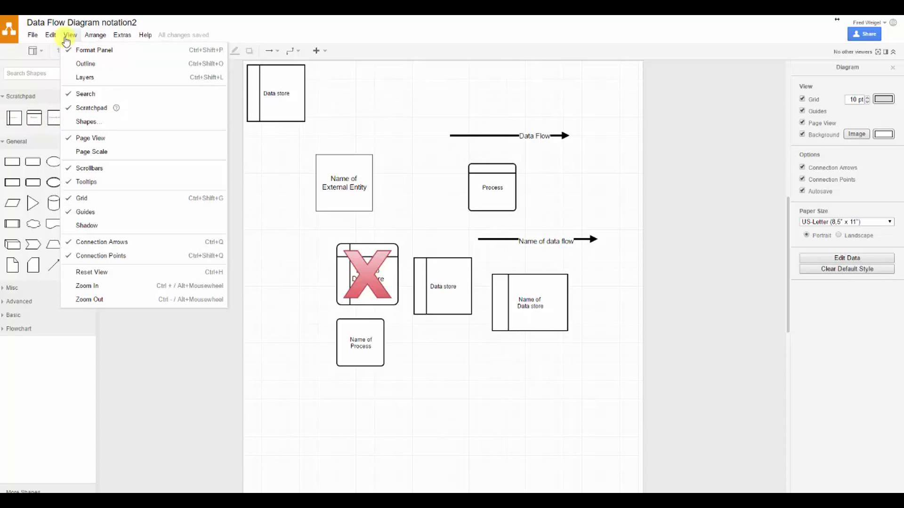
click(90, 110)
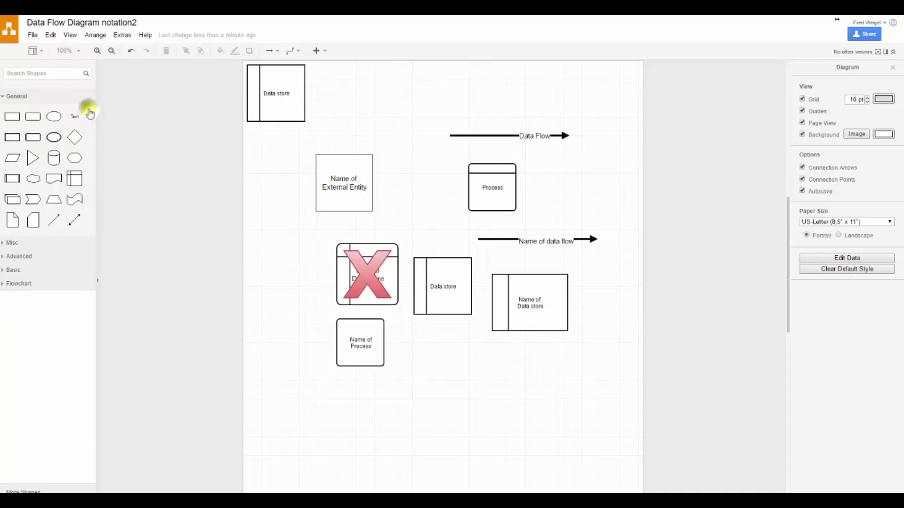
click(68, 36)
click(85, 109)
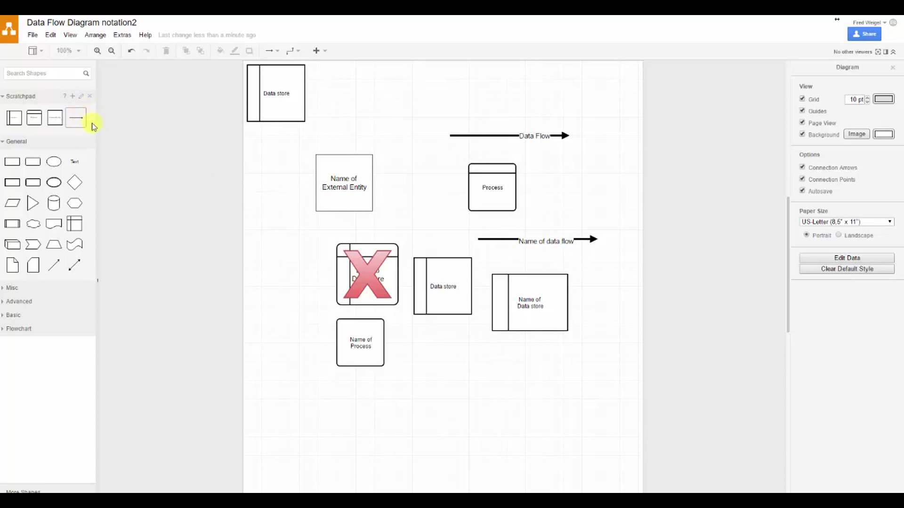
Step: Save the Name of External Entity shape to the Scratchpad
click(332, 181)
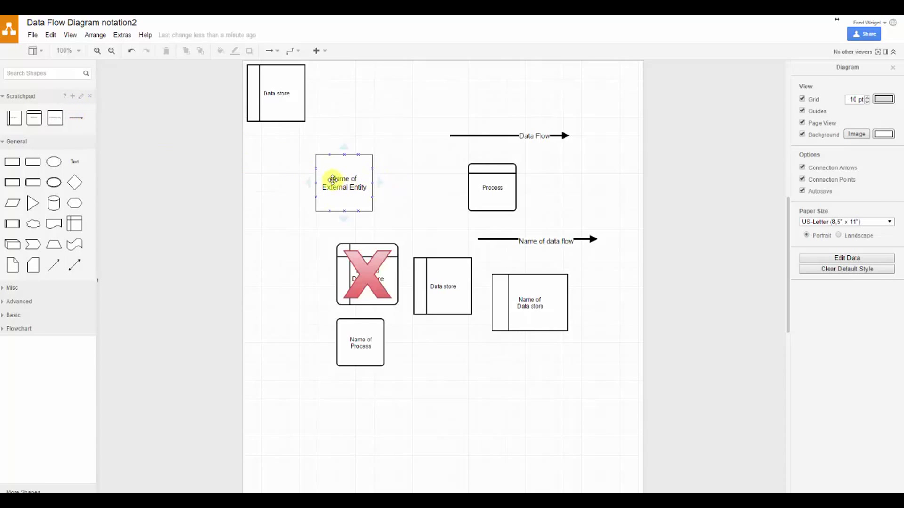
drag(332, 180, 281, 171)
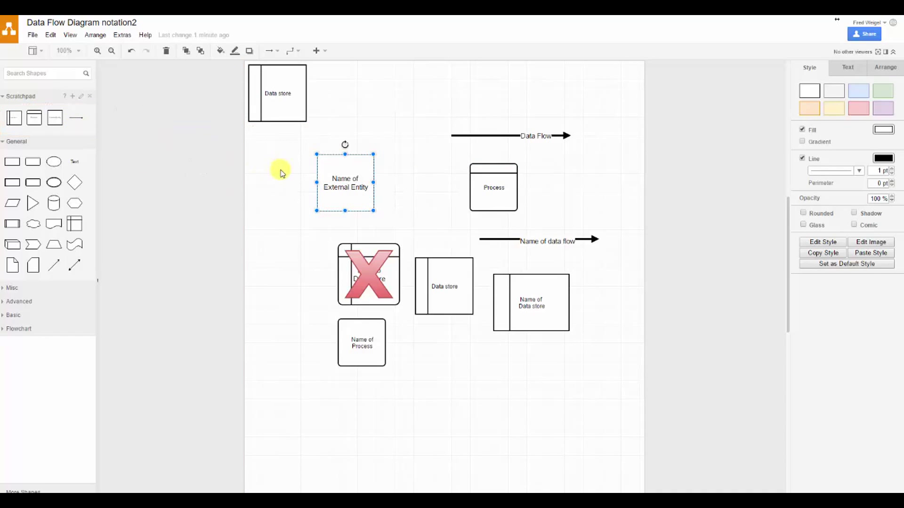
click(281, 170)
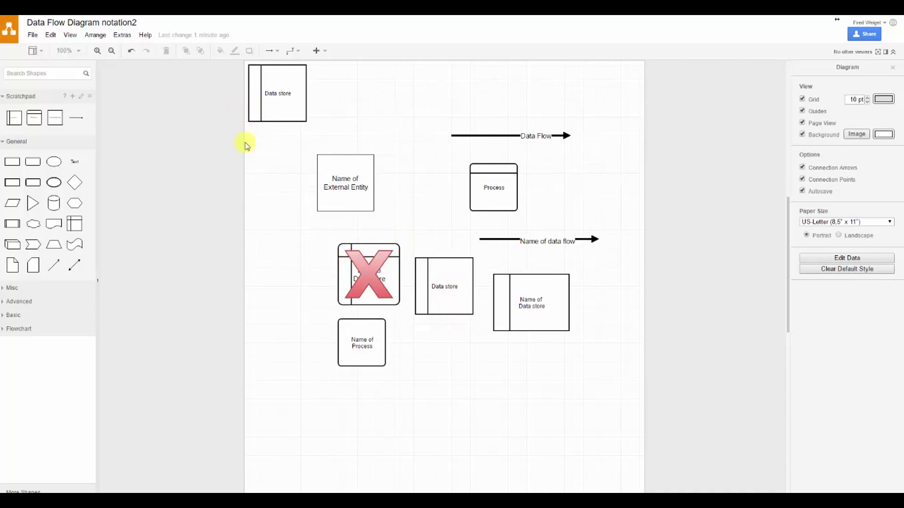
Step: Delete the red X and the crossed-out data store beneath it
click(360, 263)
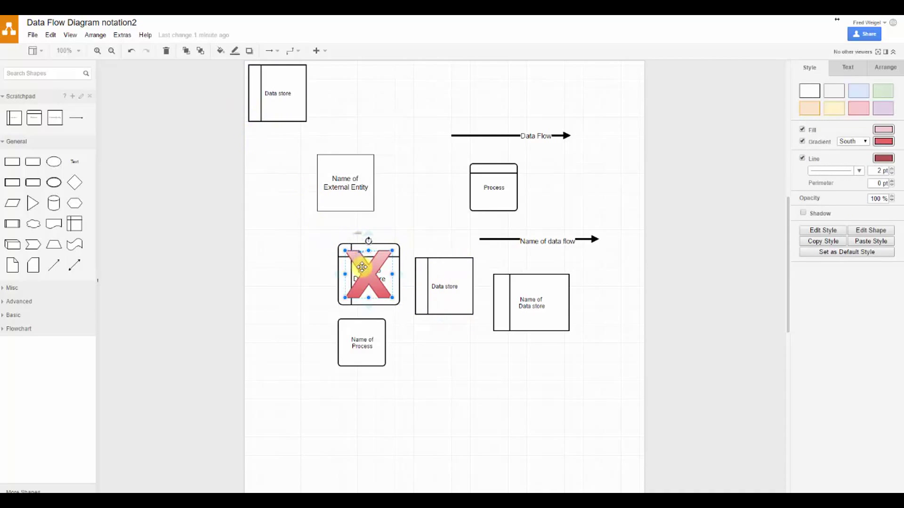
key(Delete)
click(361, 268)
key(Delete)
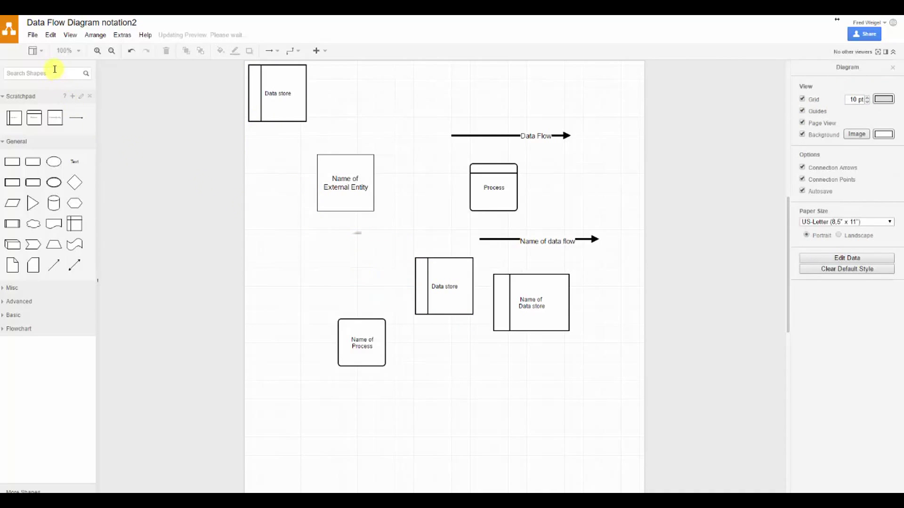
click(31, 37)
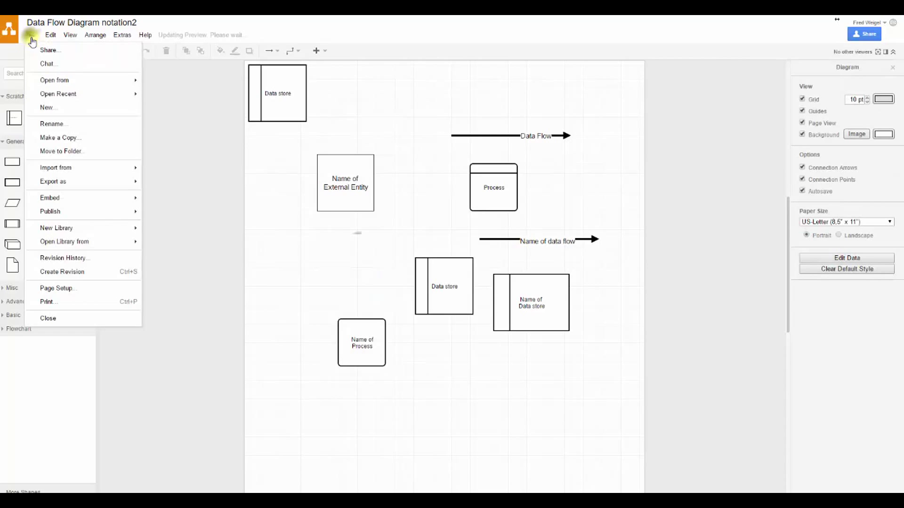
Step: Create a new Blank Diagram titled 'Food Ordering system - context diagram'
click(63, 108)
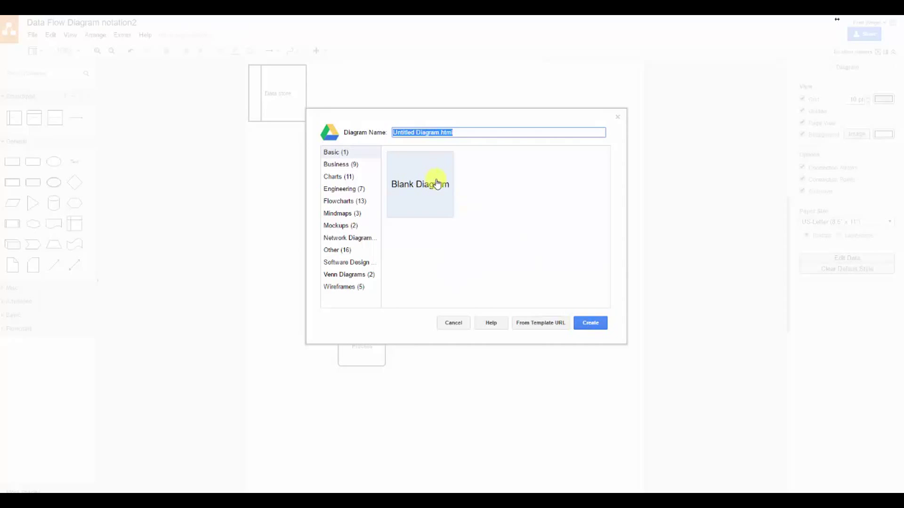
text(Food)
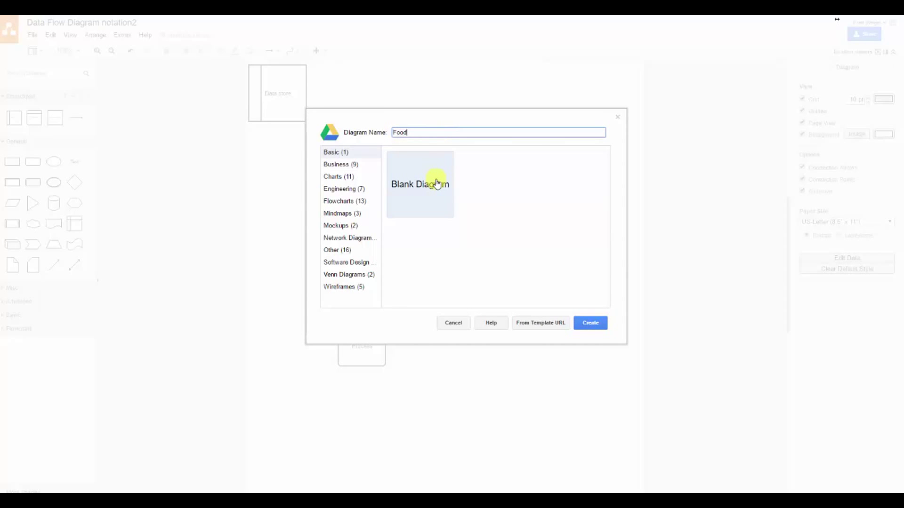
text( Ordering system - context diagram)
click(587, 328)
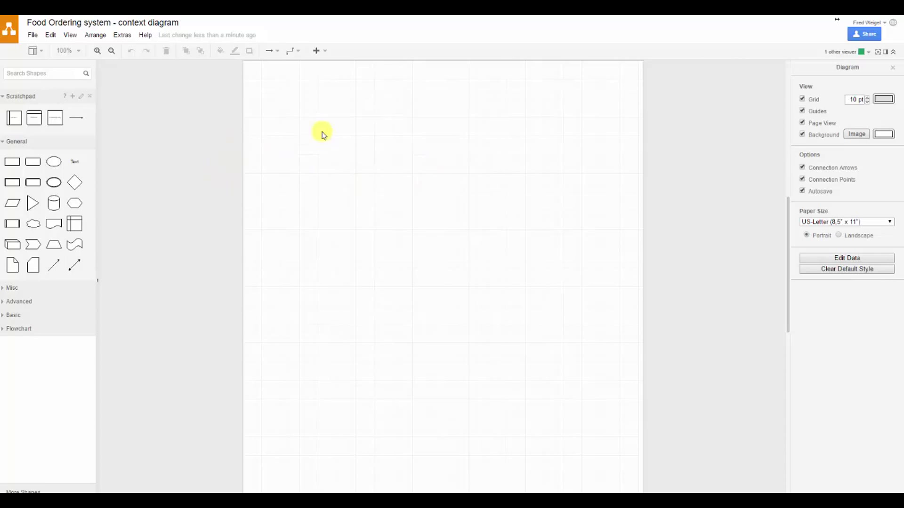
click(72, 35)
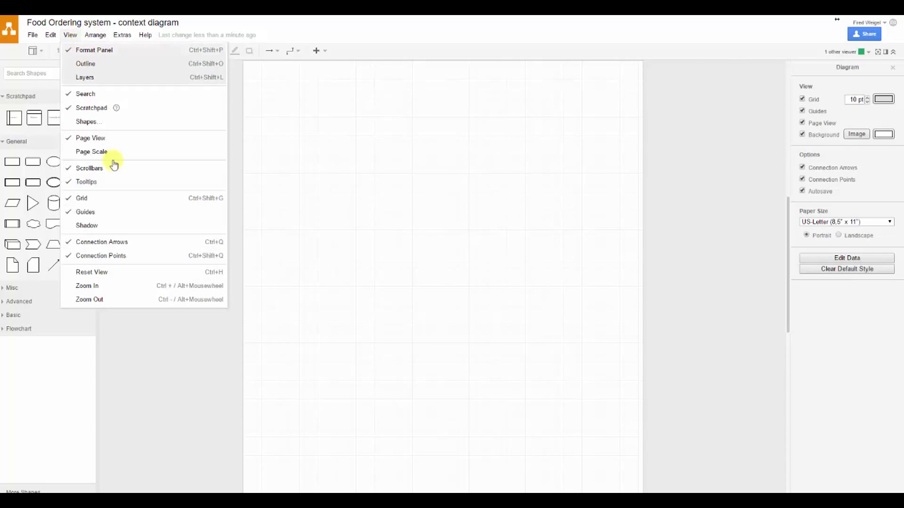
click(100, 200)
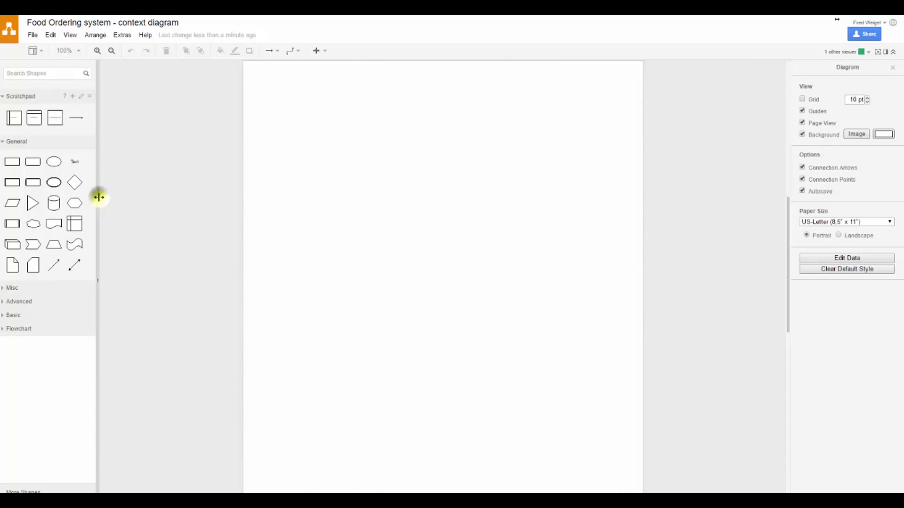
click(70, 35)
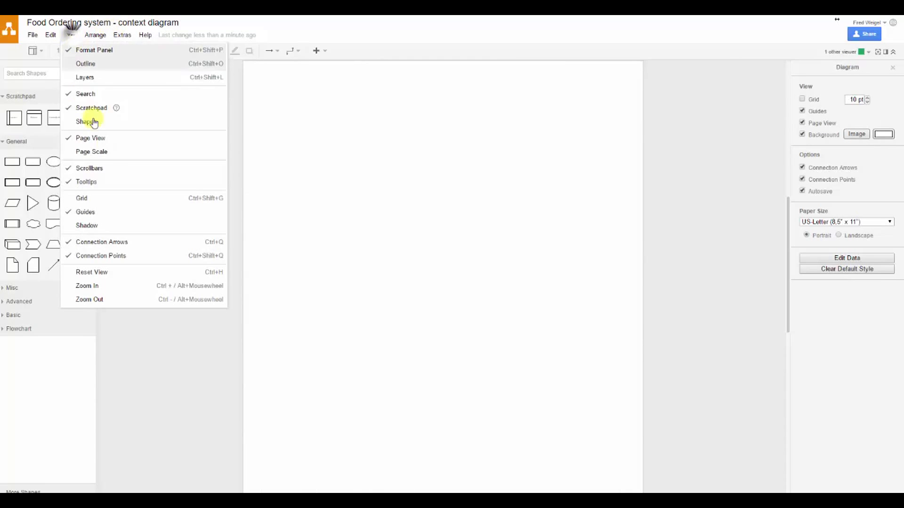
click(113, 197)
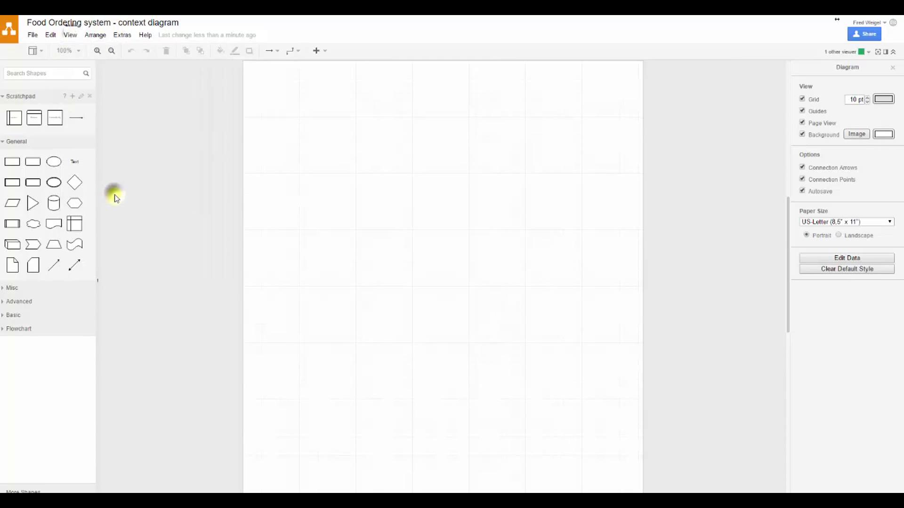
right_click(306, 183)
key(Escape)
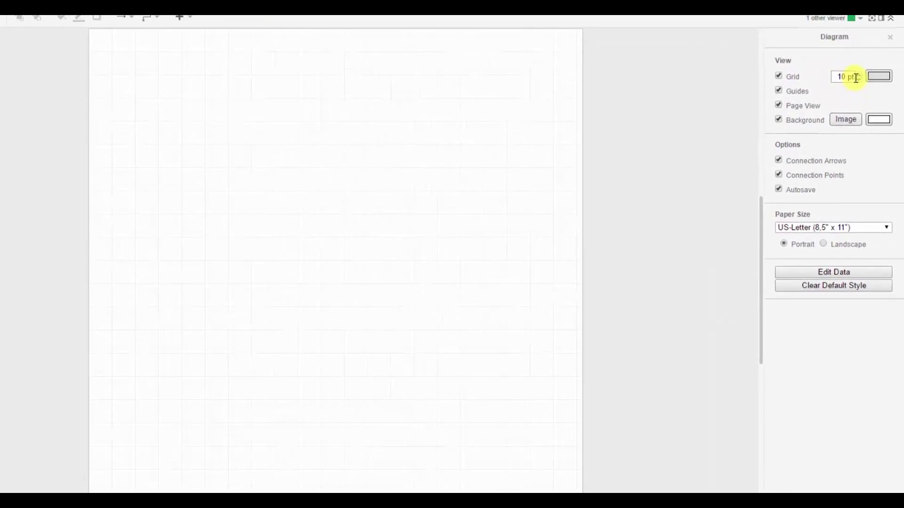
key(ctrl+shift+g)
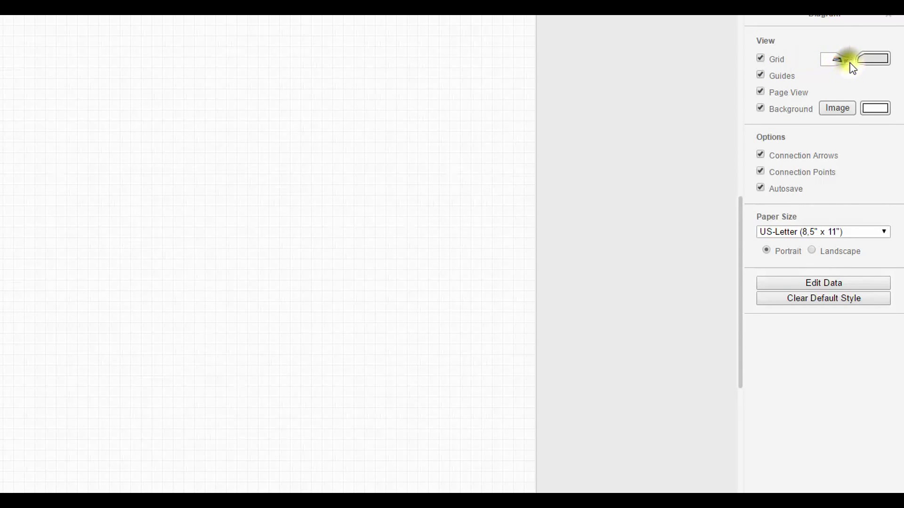
click(852, 62)
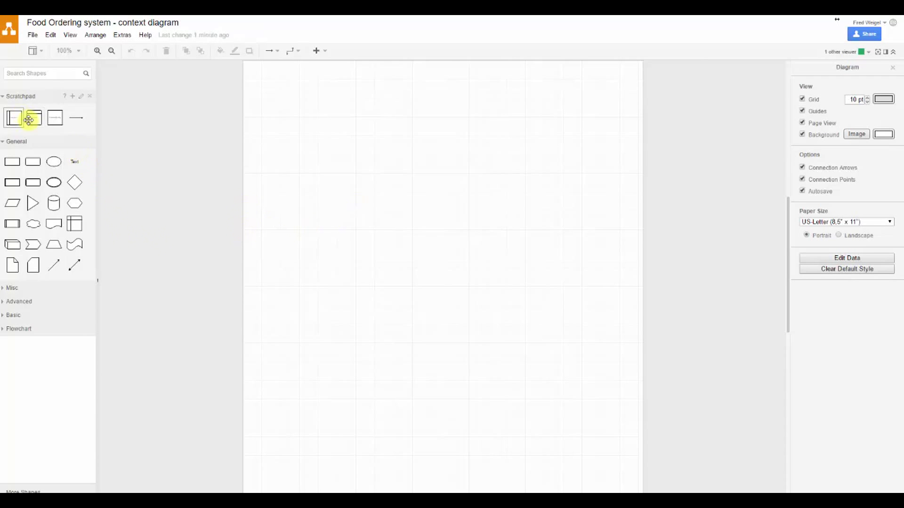
Step: Place a Process shape mid-page labelled '0.' above 'Food ordering system'
mouse_move(29, 120)
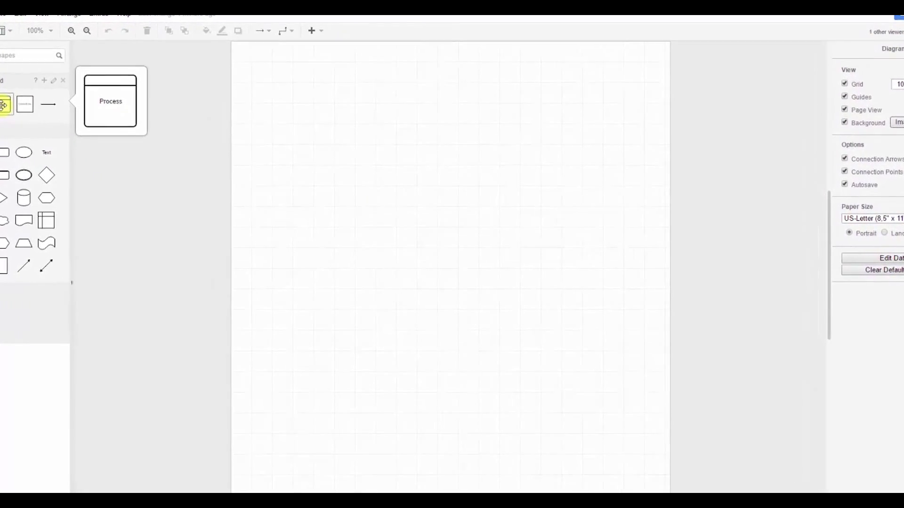
drag(4, 104, 438, 227)
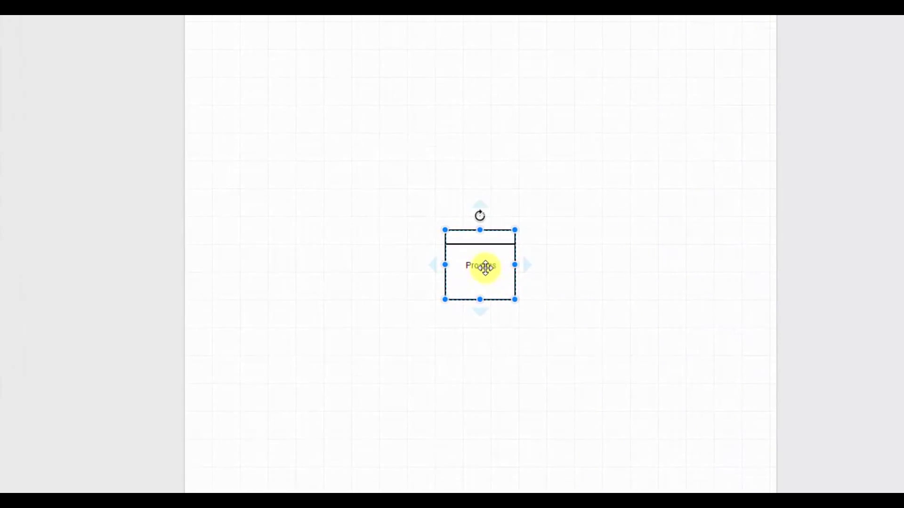
double_click(485, 267)
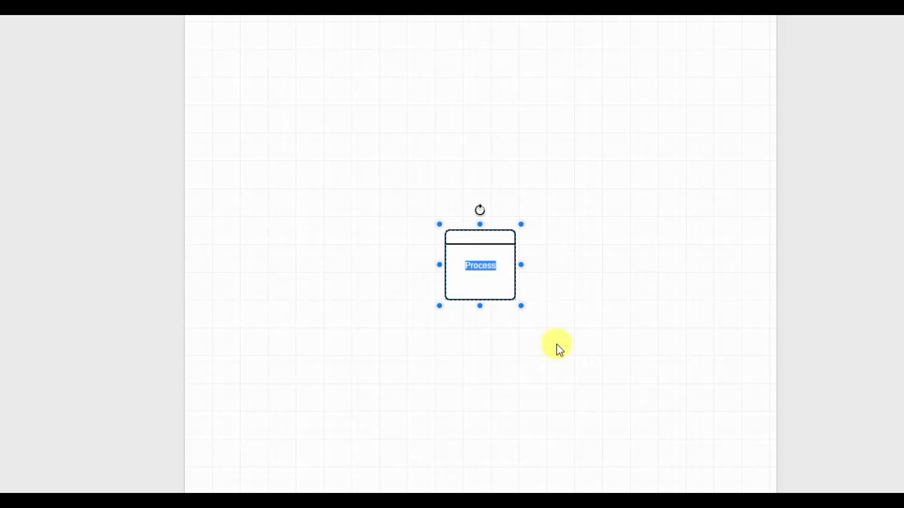
text(Food ordering )
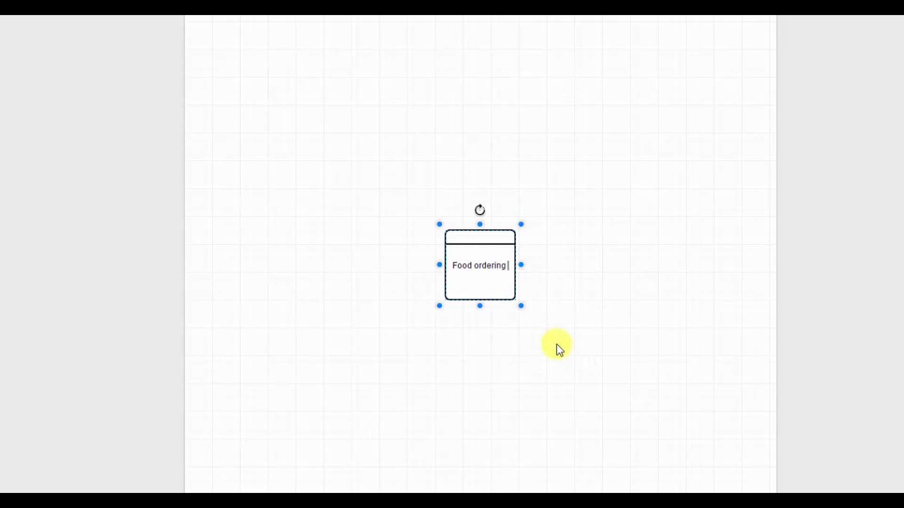
text(system)
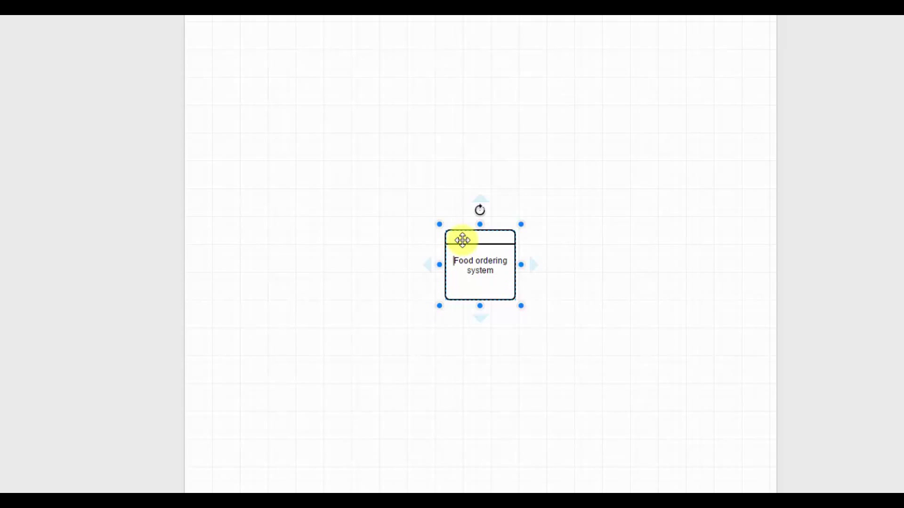
text(0.)
key(Return)
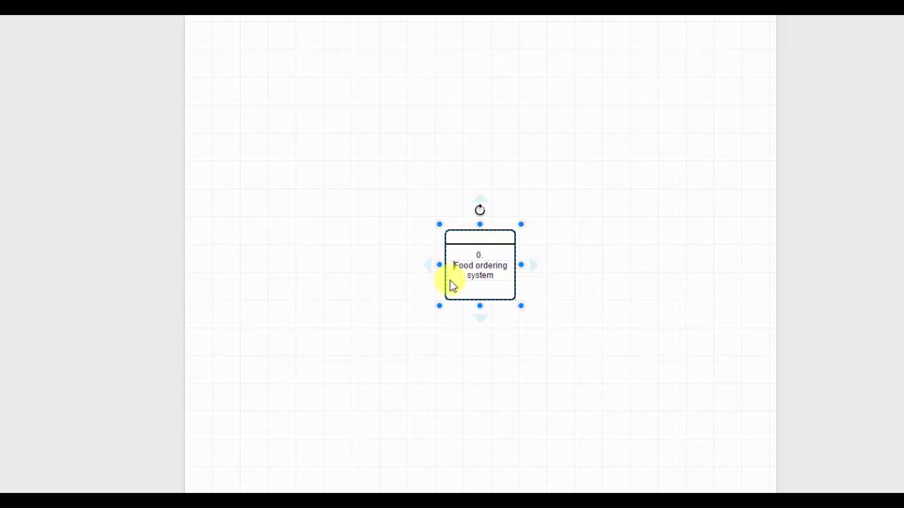
scroll(471, 343, up, 3)
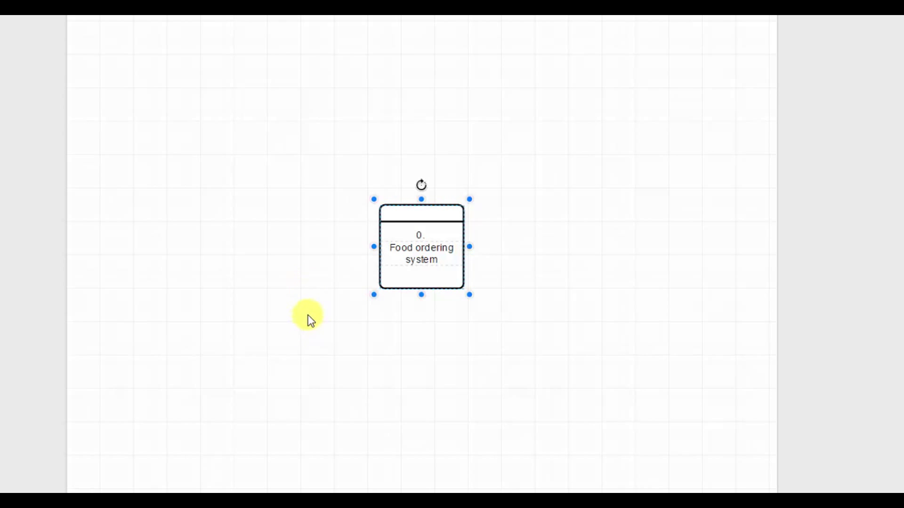
key(ctrl+z)
key(ctrl+shift+z)
scroll(315, 308, down, 1)
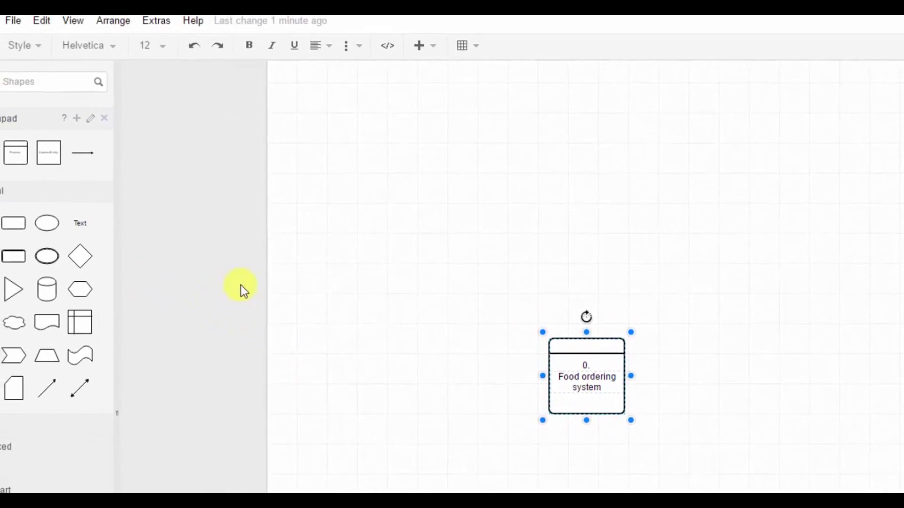
Step: Place an External Entity shape left of the process and label it 'Customer'
mouse_move(46, 156)
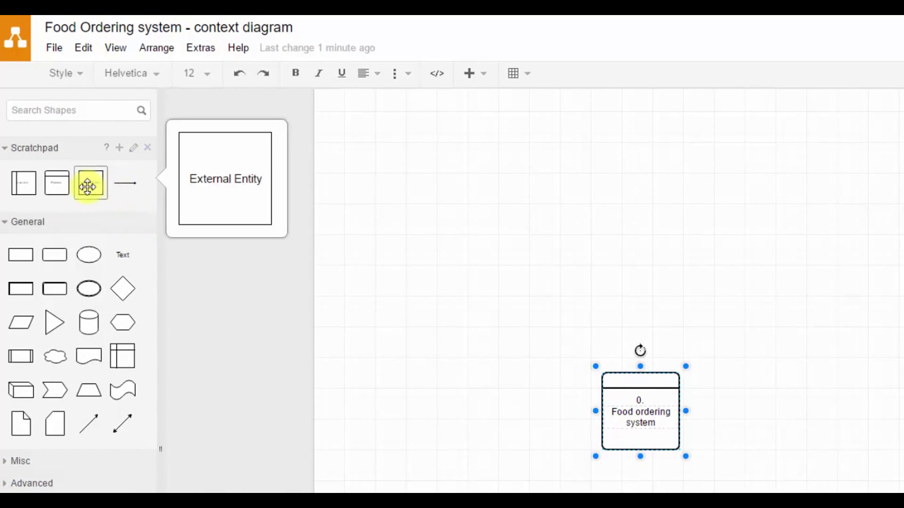
click(87, 187)
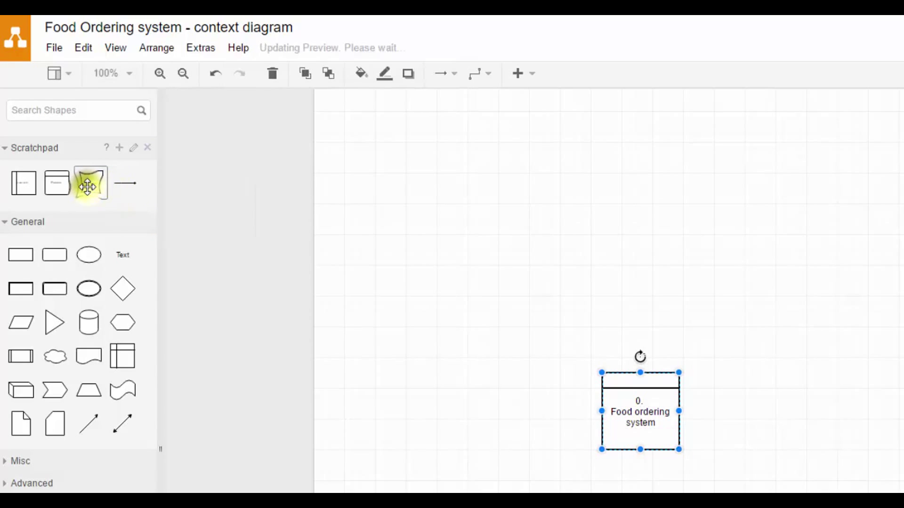
drag(87, 187, 372, 363)
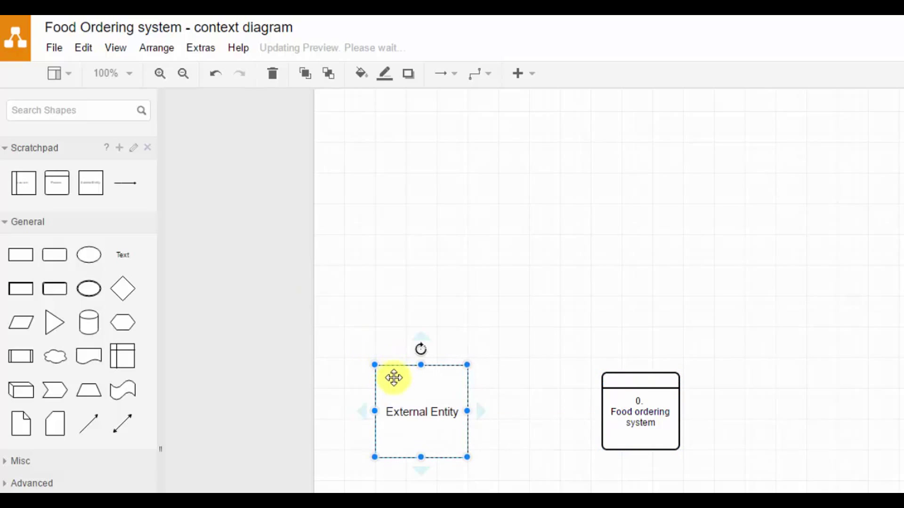
double_click(405, 414)
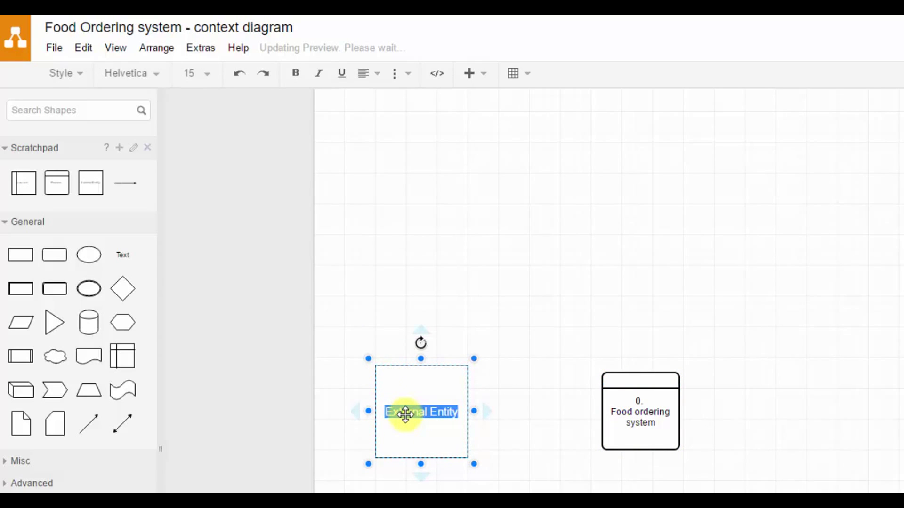
text(Customer)
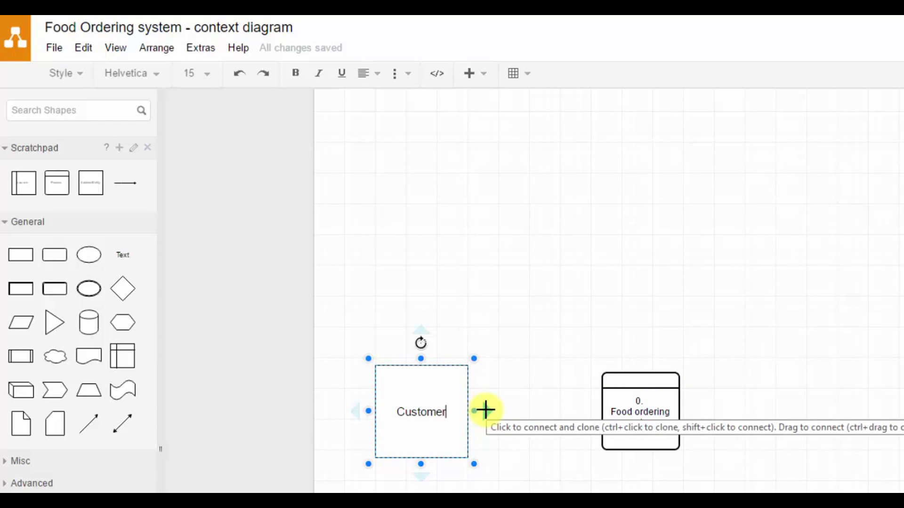
Step: Draw a 'Customer Order' arrow from Customer into the process, then nudge the process up
drag(485, 410, 599, 411)
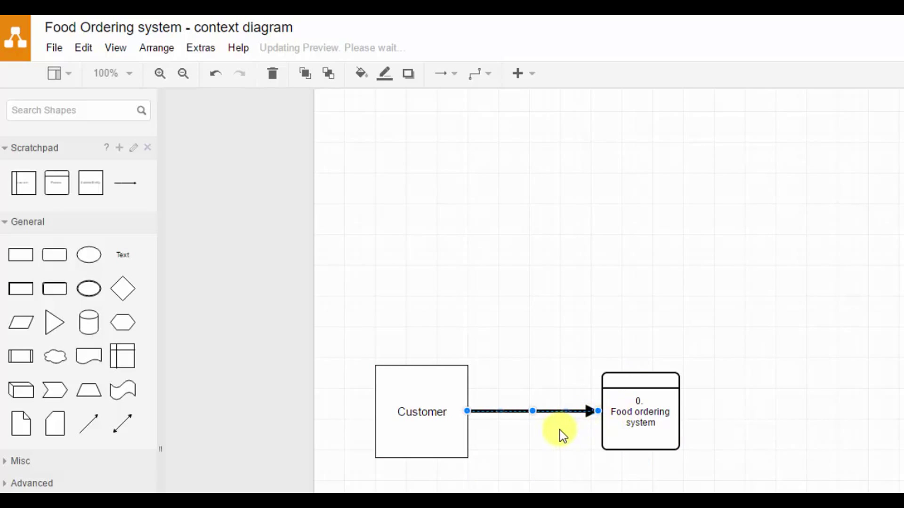
double_click(504, 409)
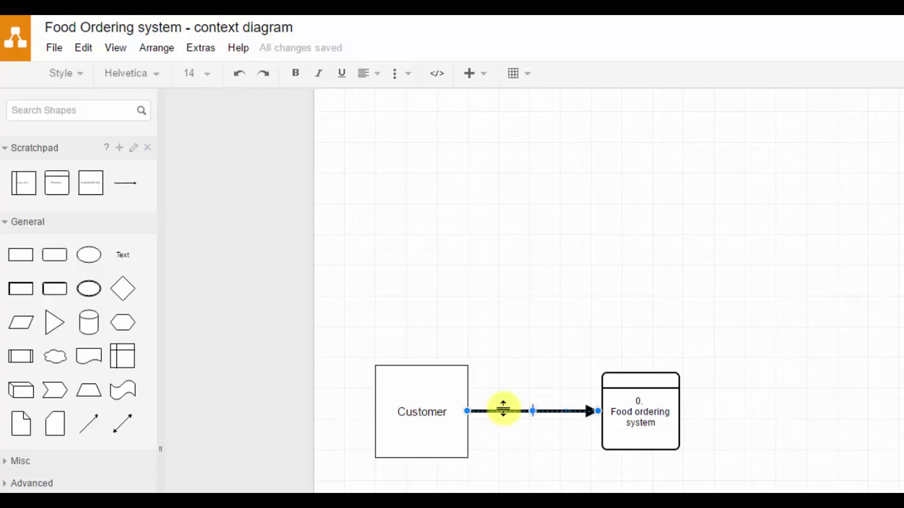
text(Customer Ord)
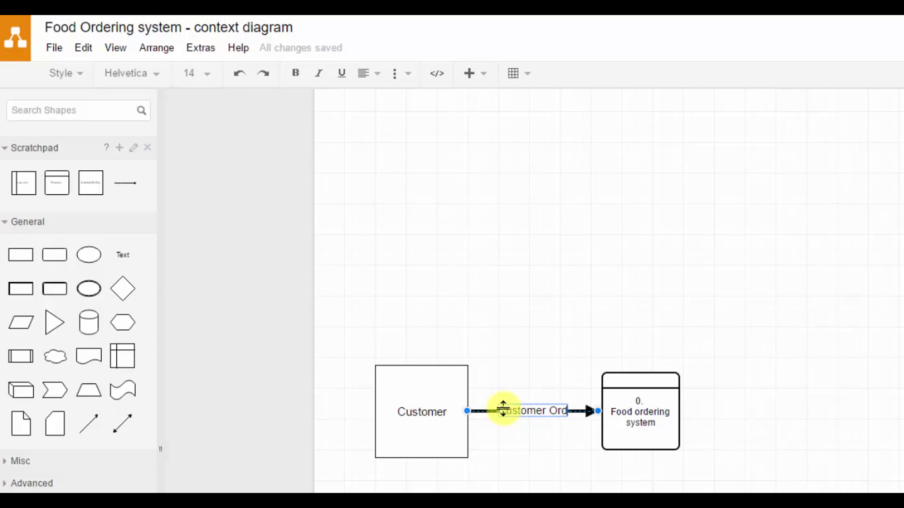
text(er)
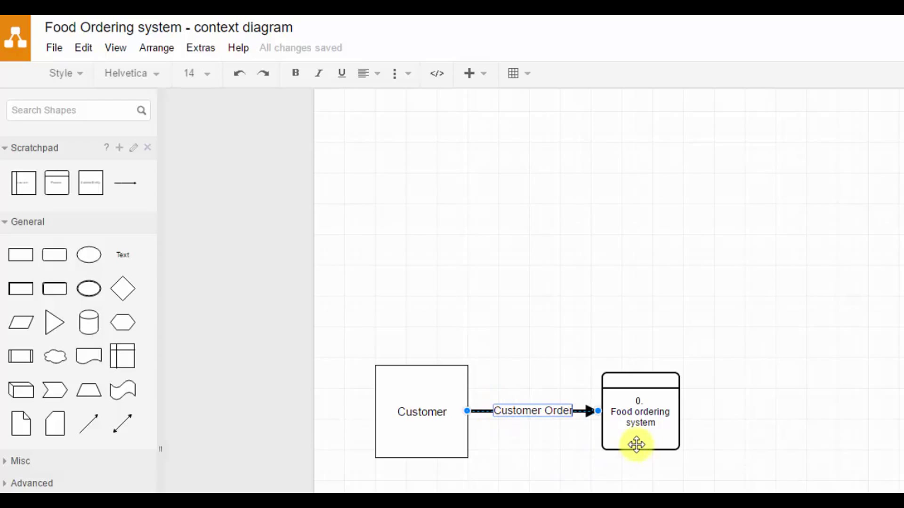
click(625, 434)
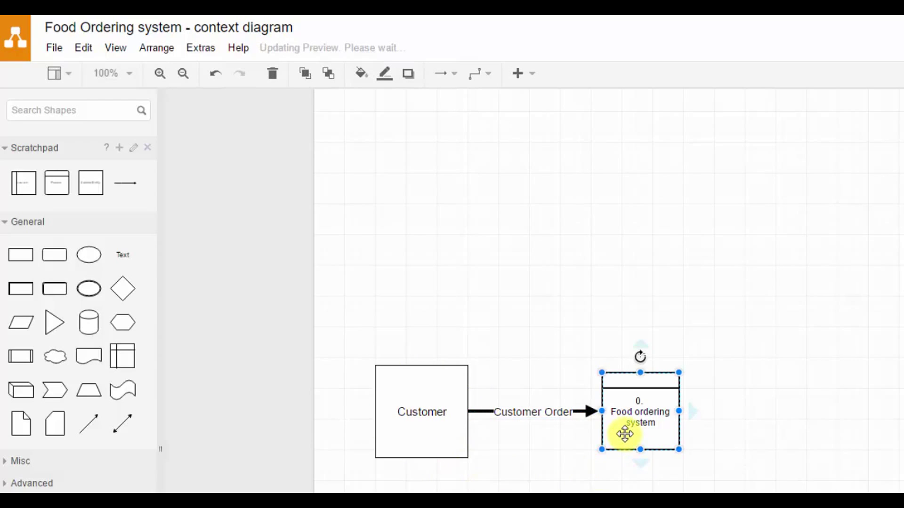
key(Up)
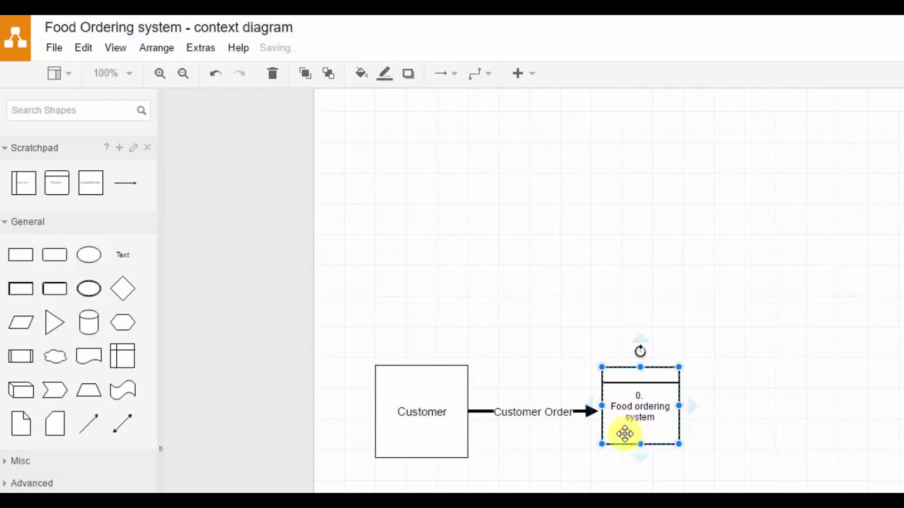
Step: Enlarge the process box and draw a 'Bill' arrow from it back to Customer
drag(679, 444, 693, 467)
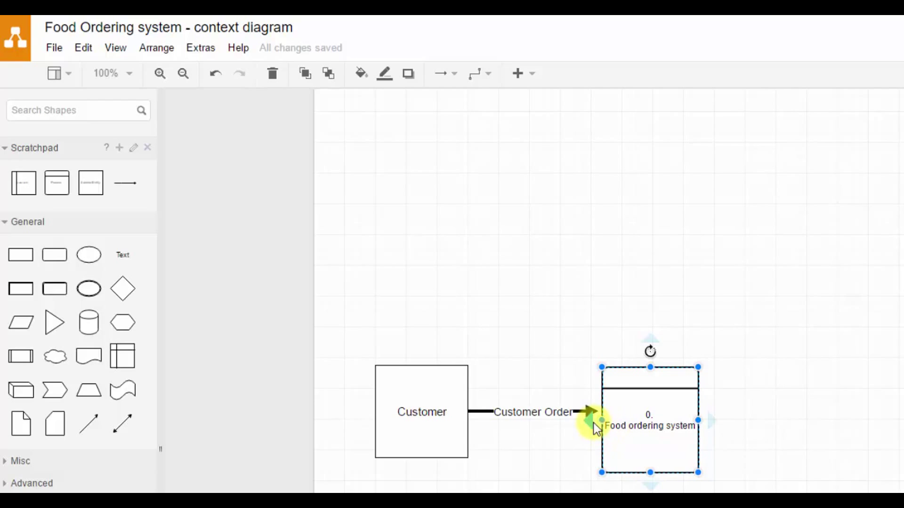
drag(594, 423, 471, 440)
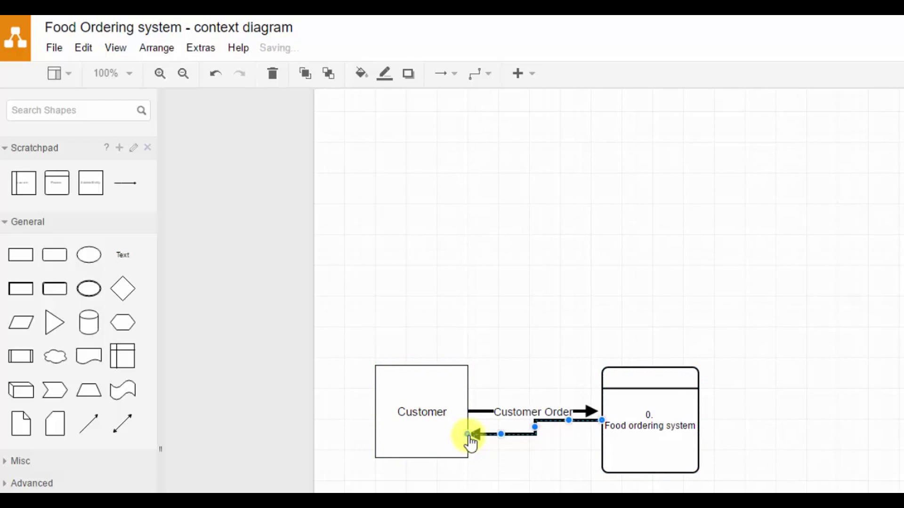
double_click(521, 433)
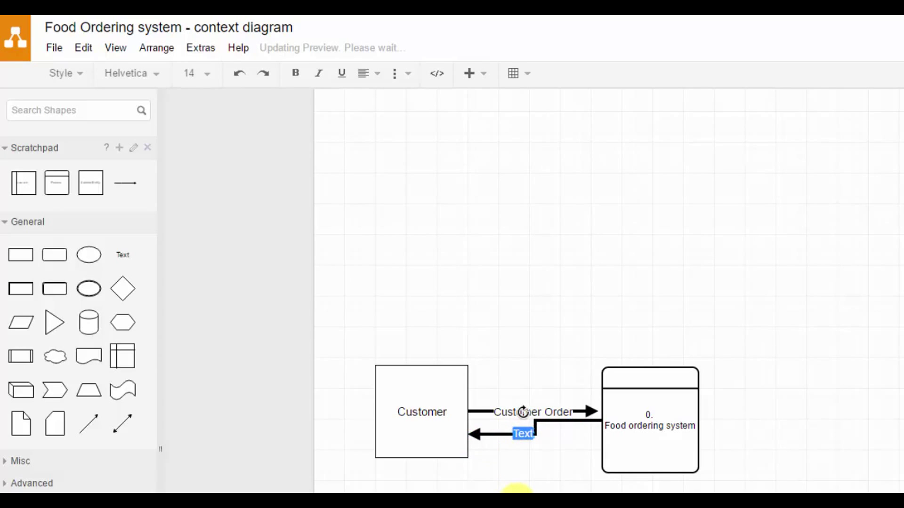
text(Bill)
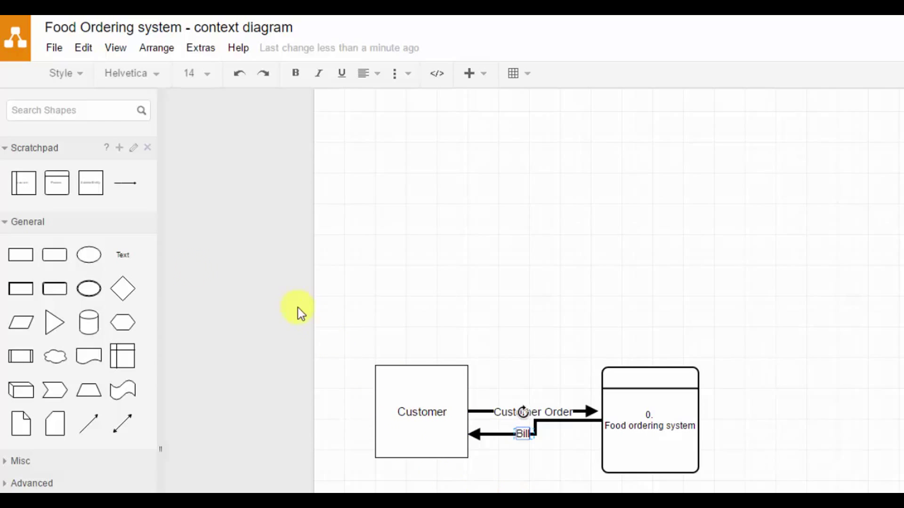
Step: Add external entities 'Supplier' above the process and 'Kitchen' to its right
drag(92, 182, 602, 144)
double_click(634, 198)
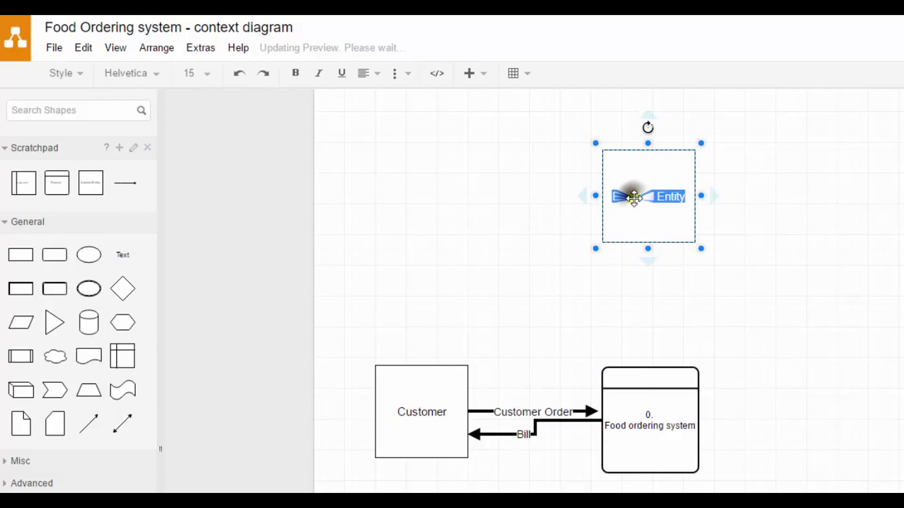
text(Supplier)
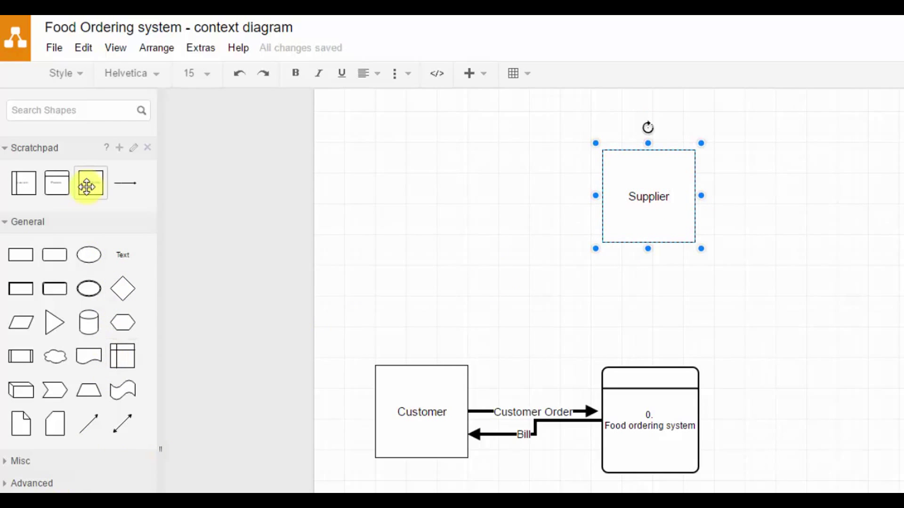
drag(87, 184, 834, 375)
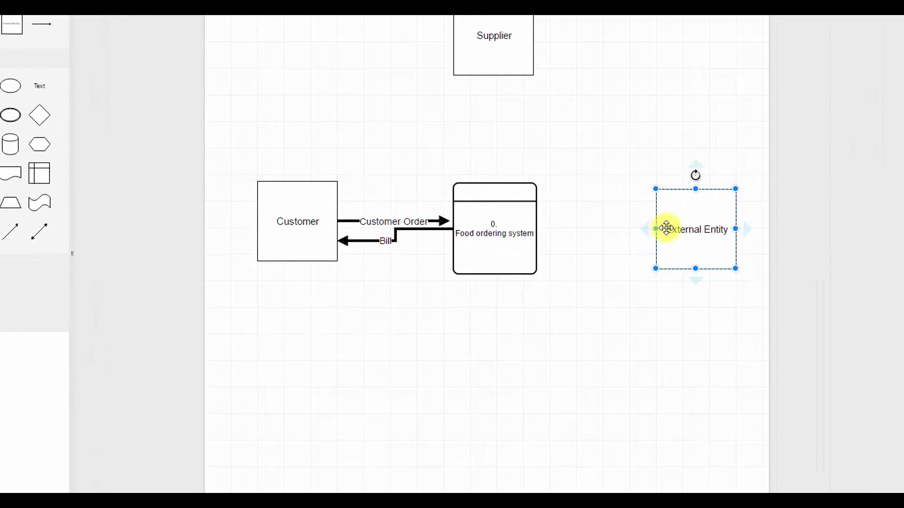
key(Up)
key(Up)
key(Up)
key(Up)
key(Up)
key(Up)
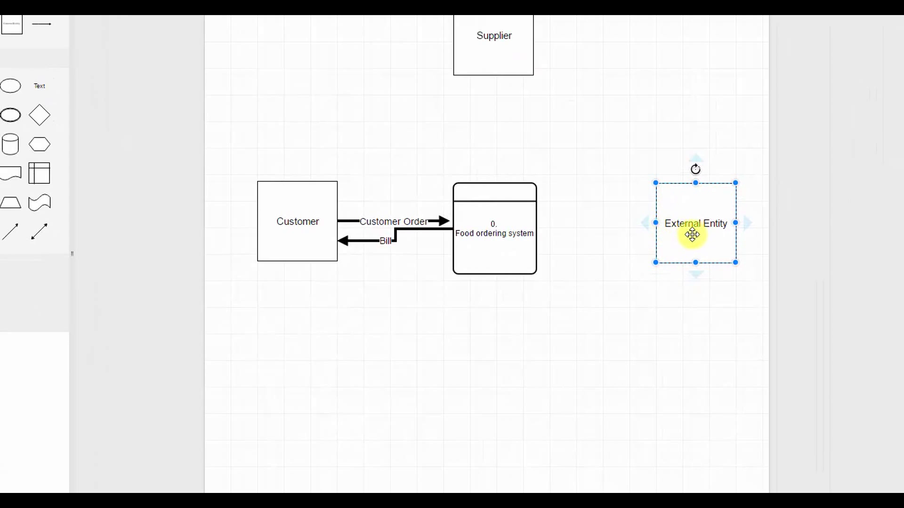
double_click(695, 222)
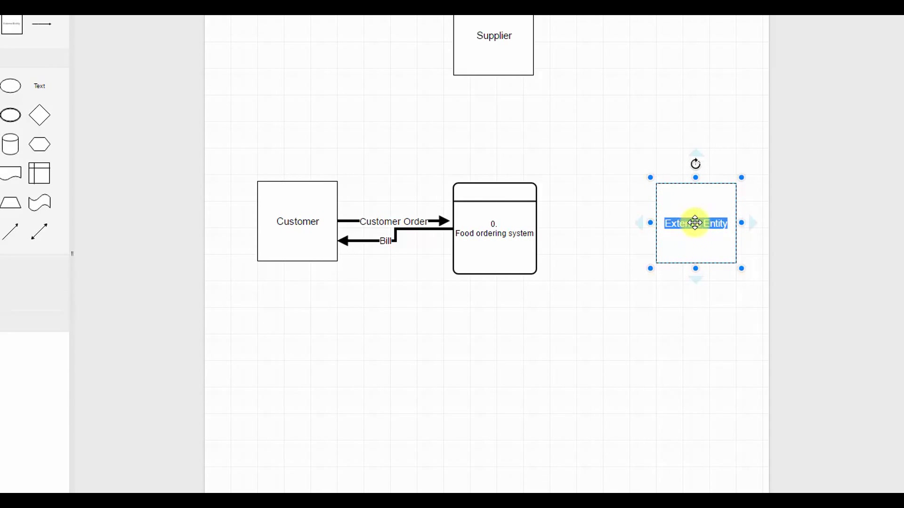
key(BackSpace)
text(Kitchen)
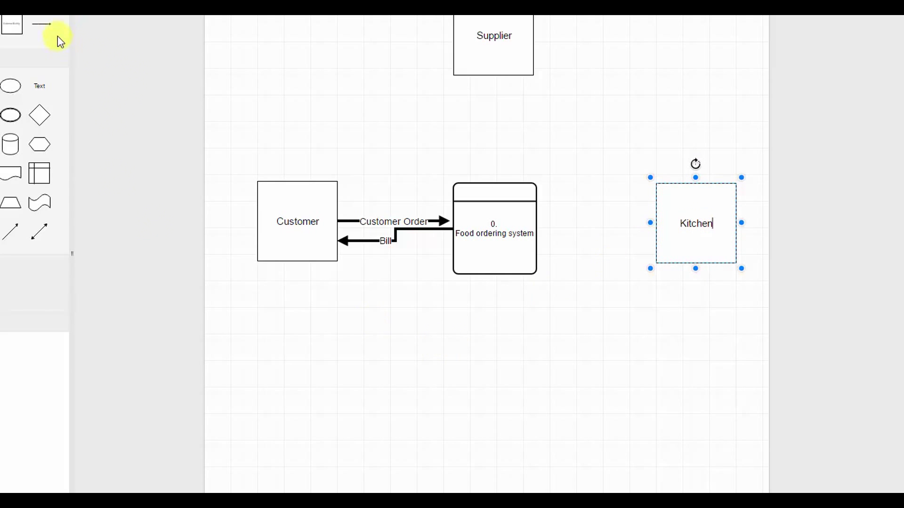
Step: Add an external entity labelled 'Manager' below the process
mouse_move(4, 27)
mouse_move(4, 27)
mouse_down()
mouse_move(25, 62)
mouse_move(418, 366)
mouse_move(437, 351)
mouse_up()
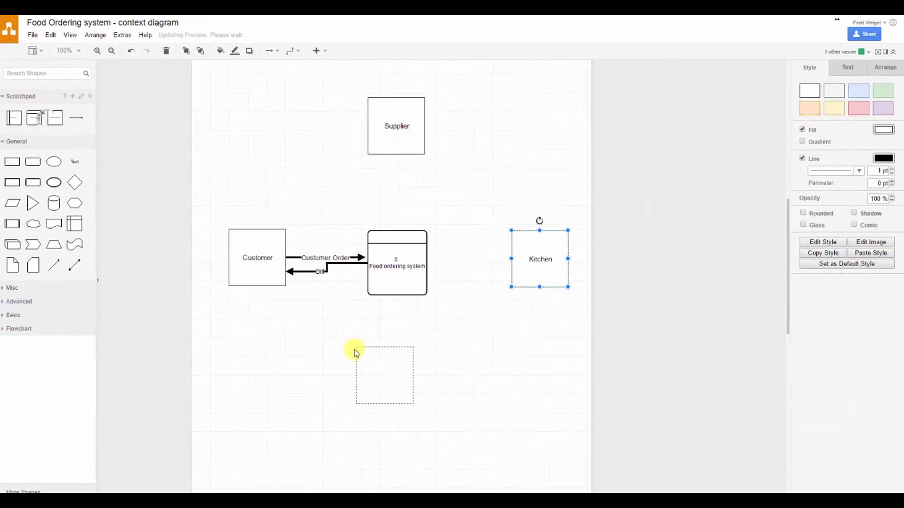
drag(359, 362, 360, 360)
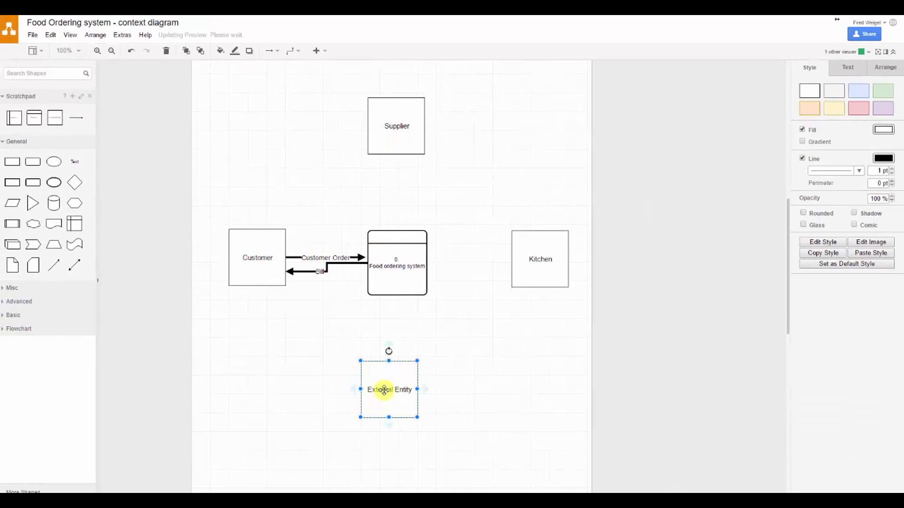
double_click(384, 390)
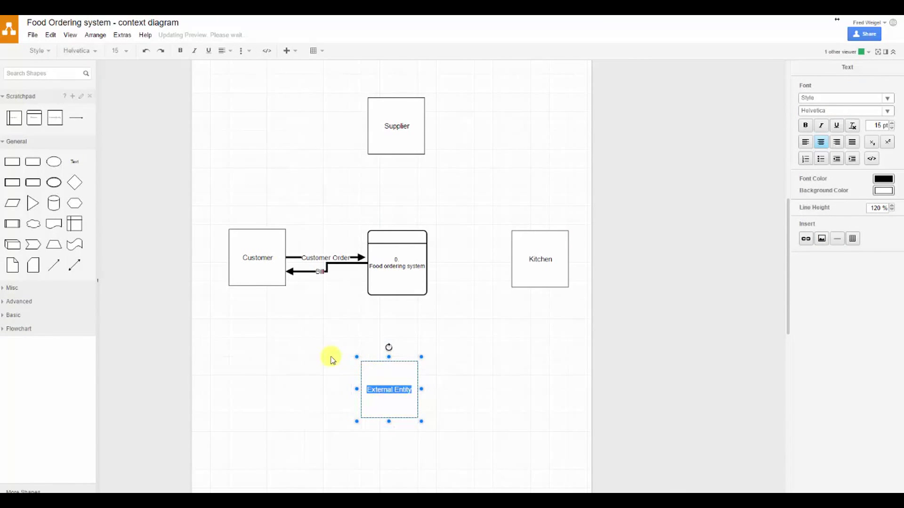
text(Manager)
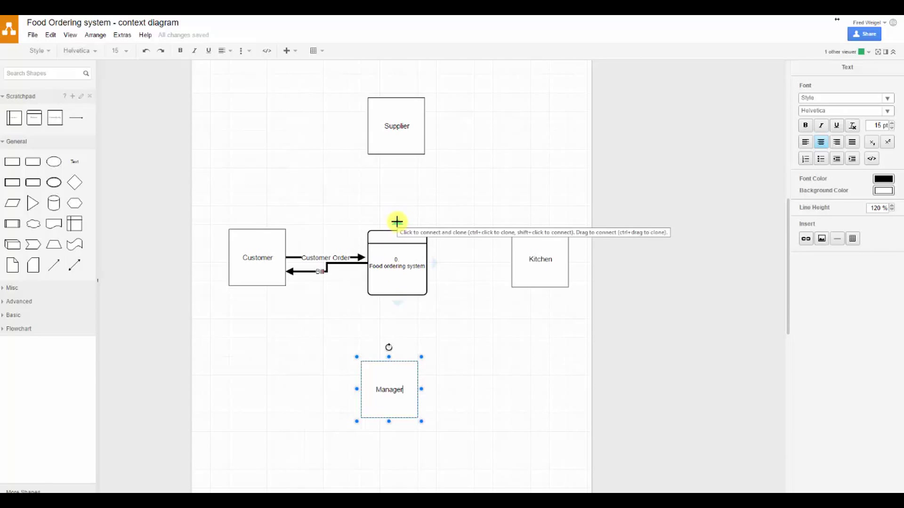
Step: Draw a connector from the process to Supplier labelled 'Inventory Order' on two lines
drag(397, 222, 401, 159)
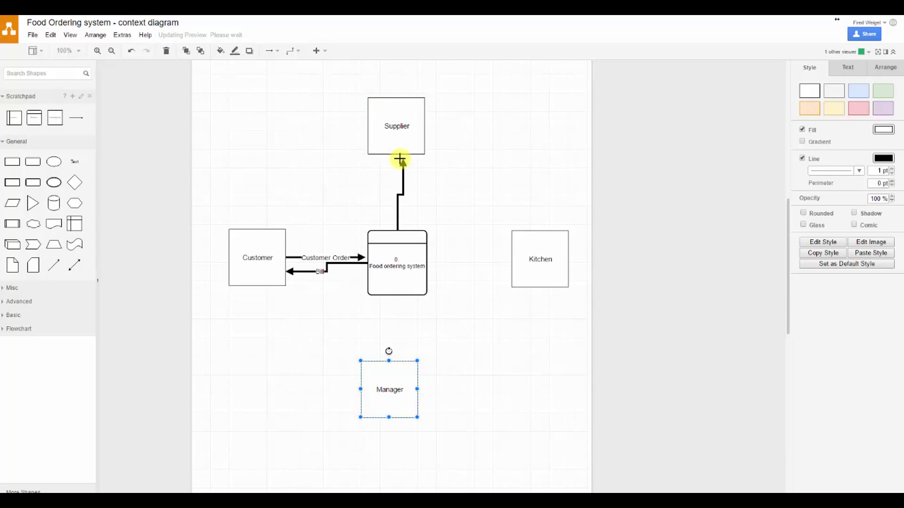
click(398, 165)
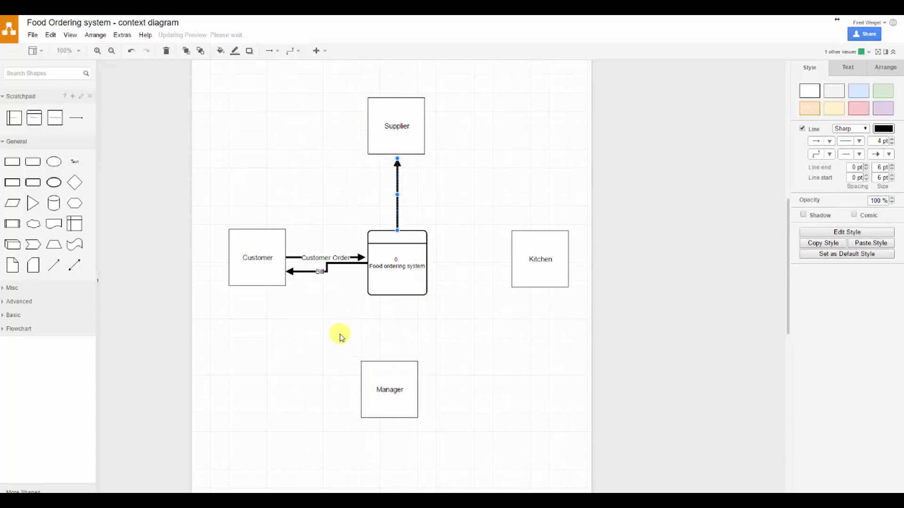
double_click(398, 207)
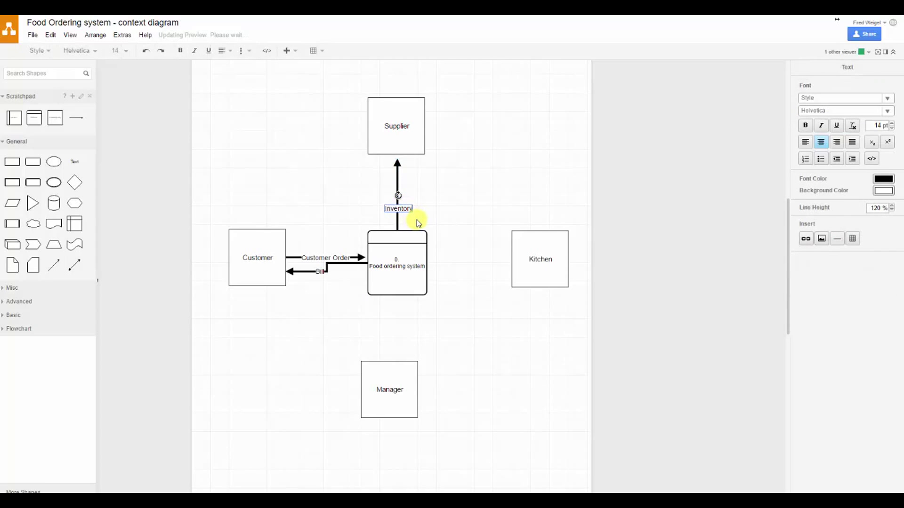
text(Inventory)
key(Return)
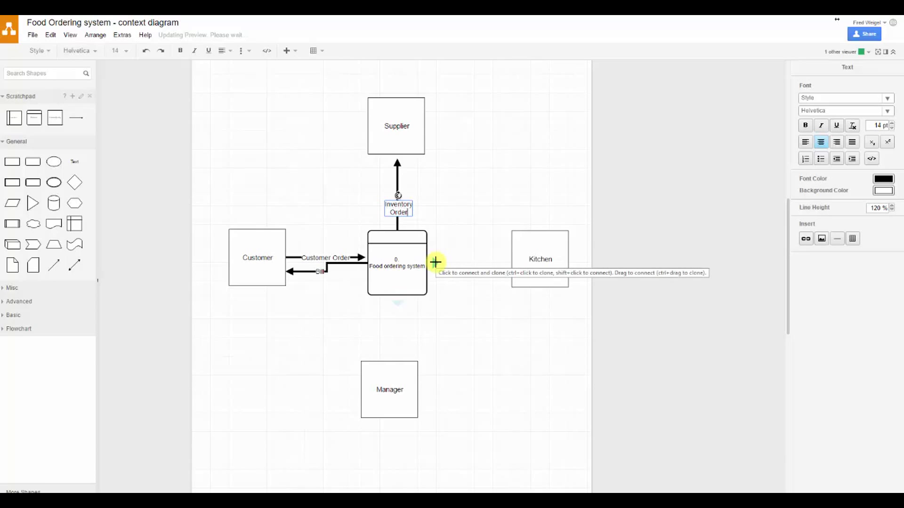
key(Escape)
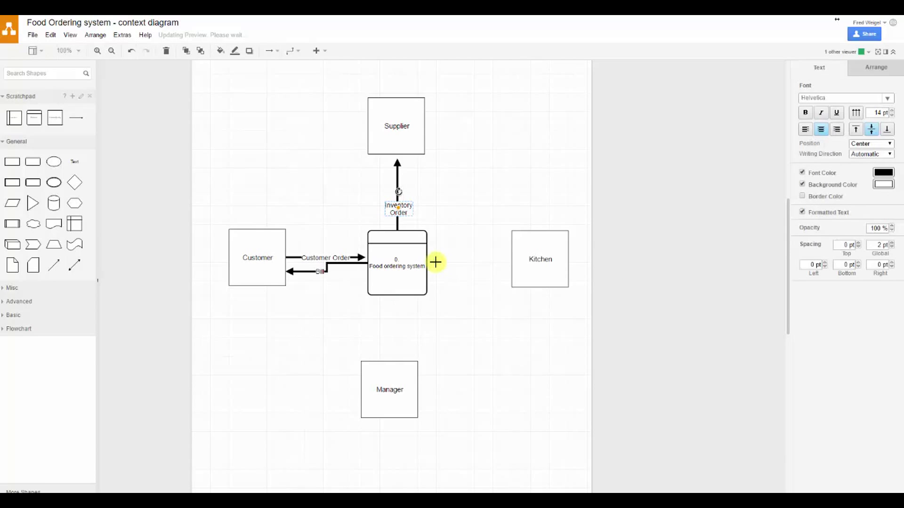
Step: Draw a two-line 'Customer order' connector to Kitchen and reattach the Inventory Order tip to Supplier
drag(436, 262, 512, 263)
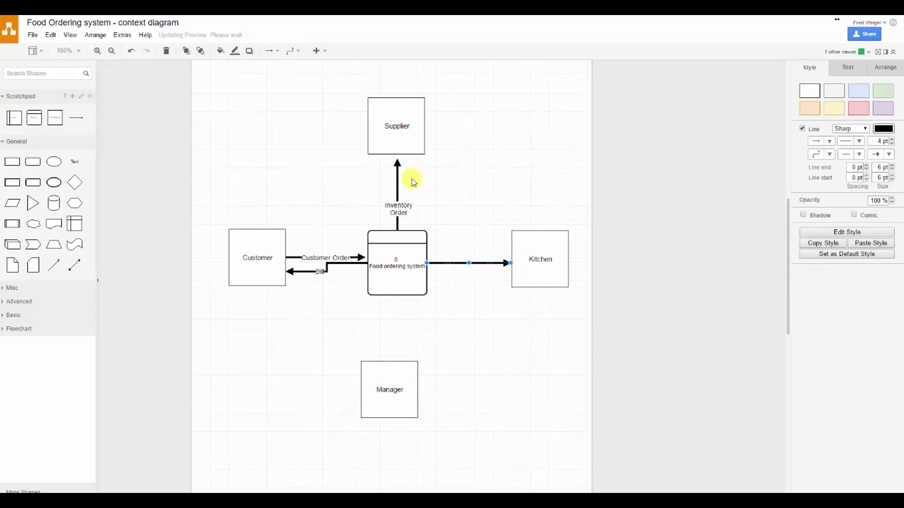
click(398, 165)
click(398, 163)
drag(398, 161, 397, 152)
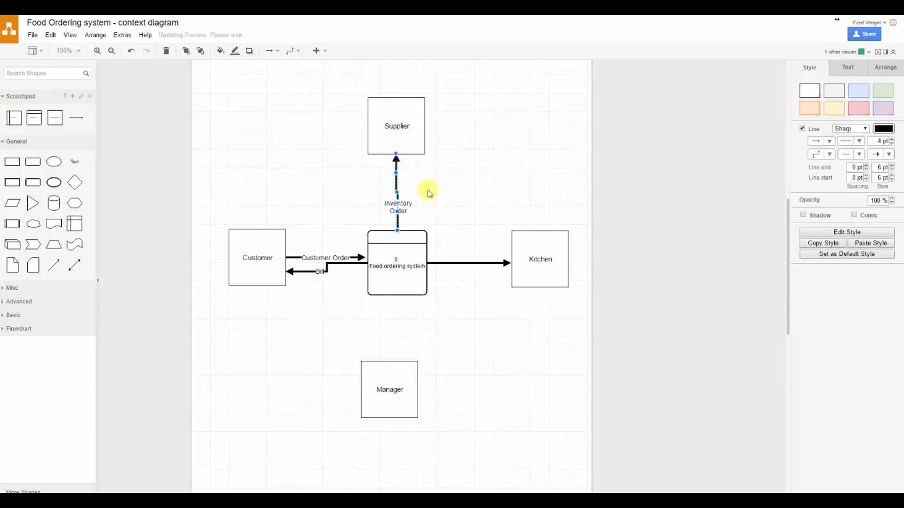
double_click(468, 262)
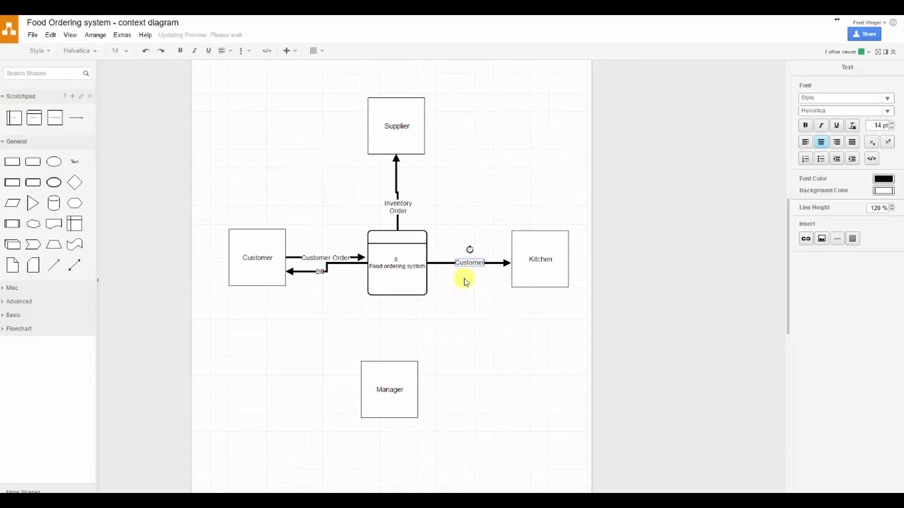
text(Customer)
key(Return)
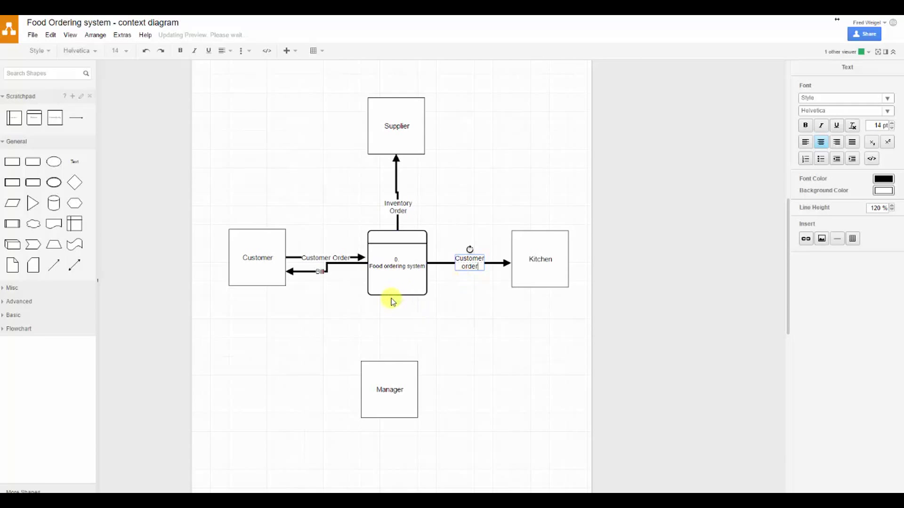
Step: Draw an arrow from the process down to Manager labelled 'Reports'
click(397, 305)
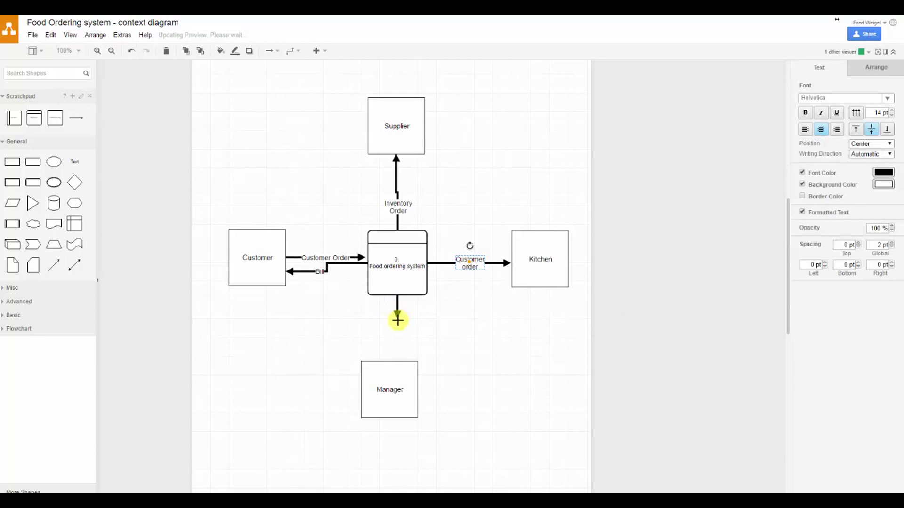
click(397, 318)
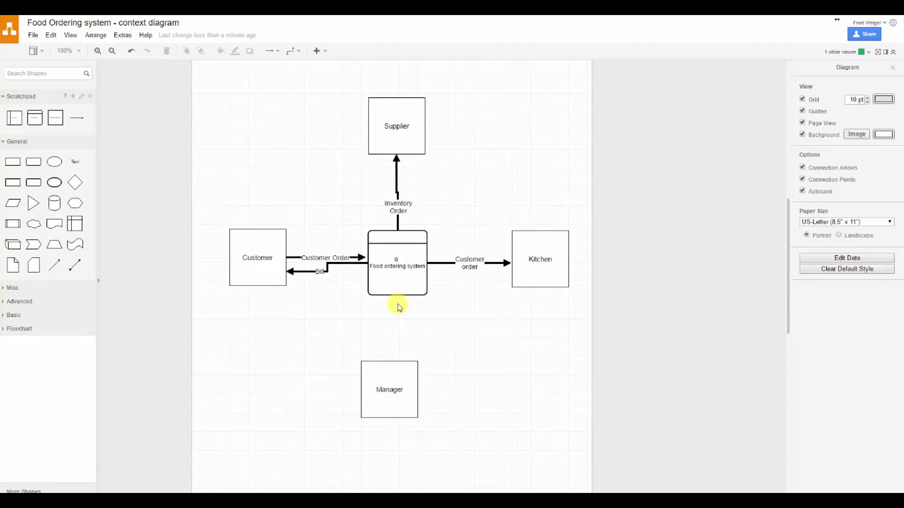
click(408, 280)
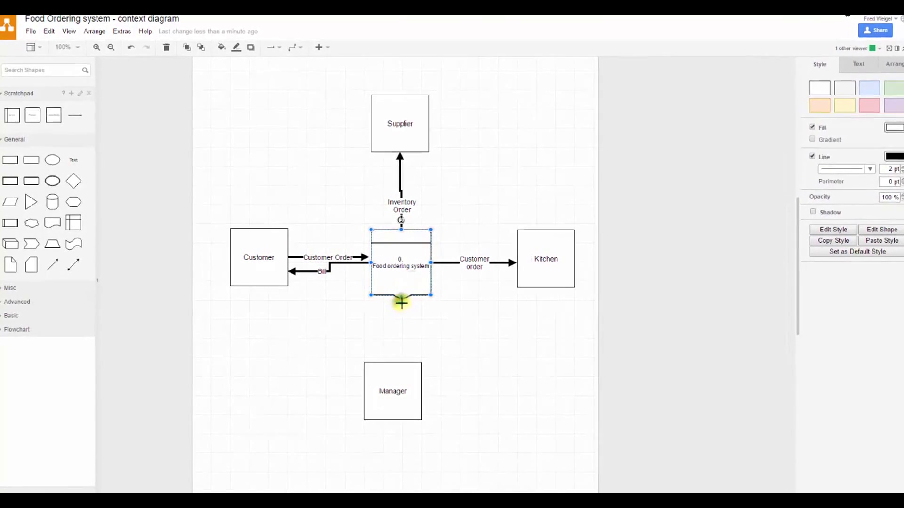
drag(401, 302, 408, 365)
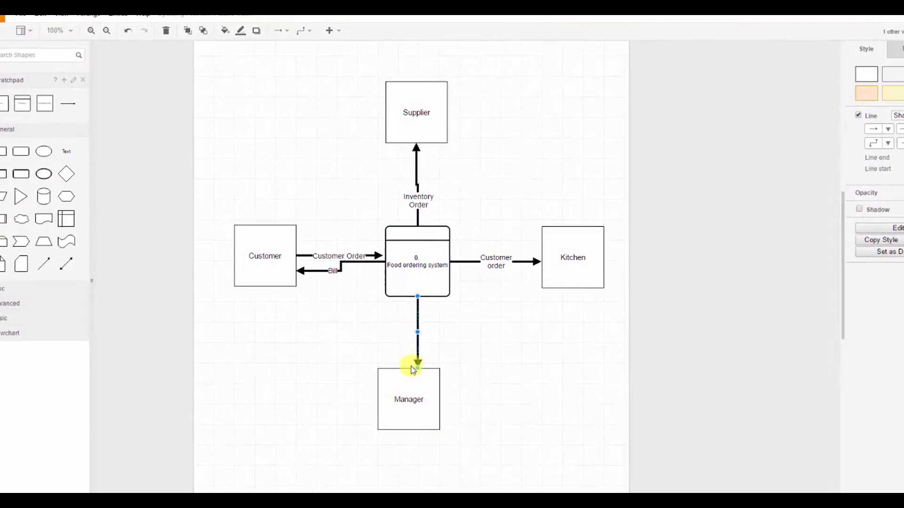
double_click(418, 339)
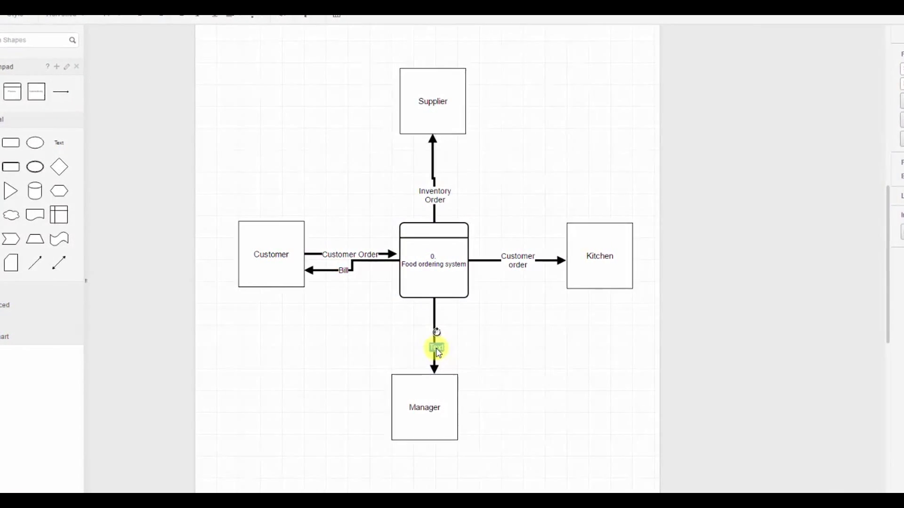
text(Reports)
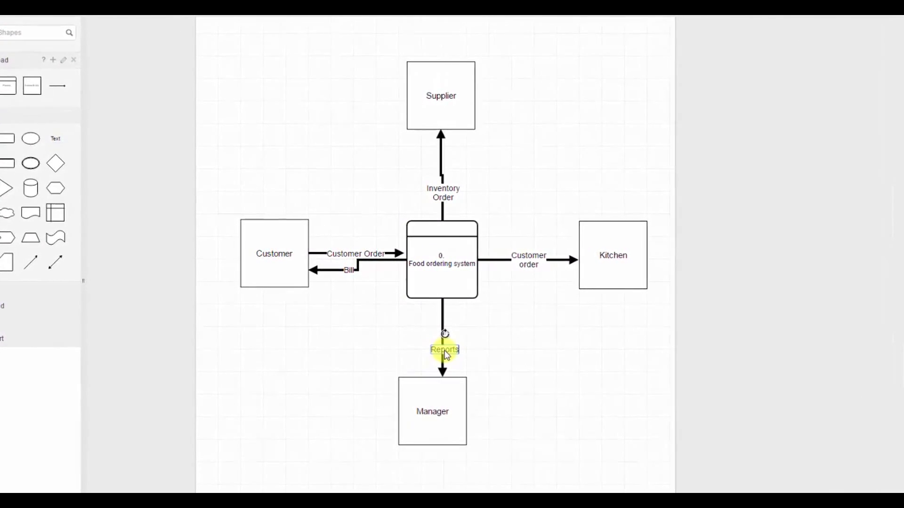
click(428, 379)
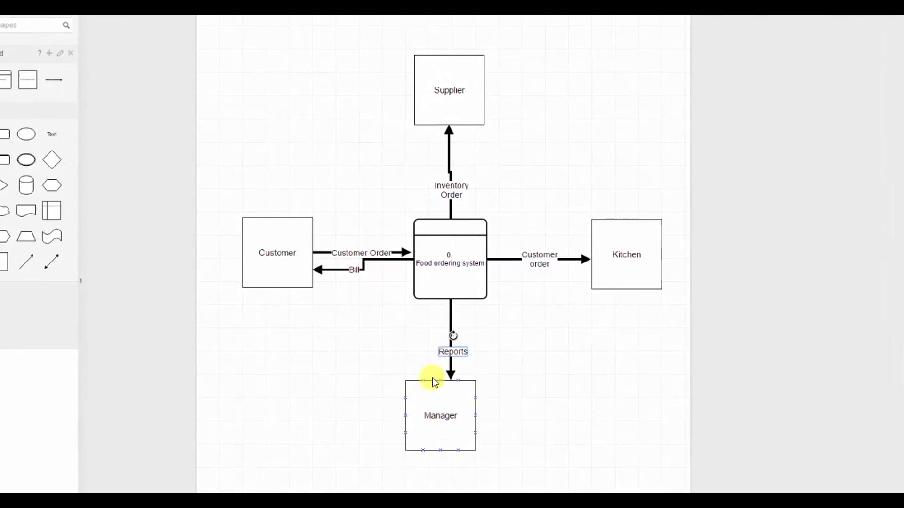
click(434, 383)
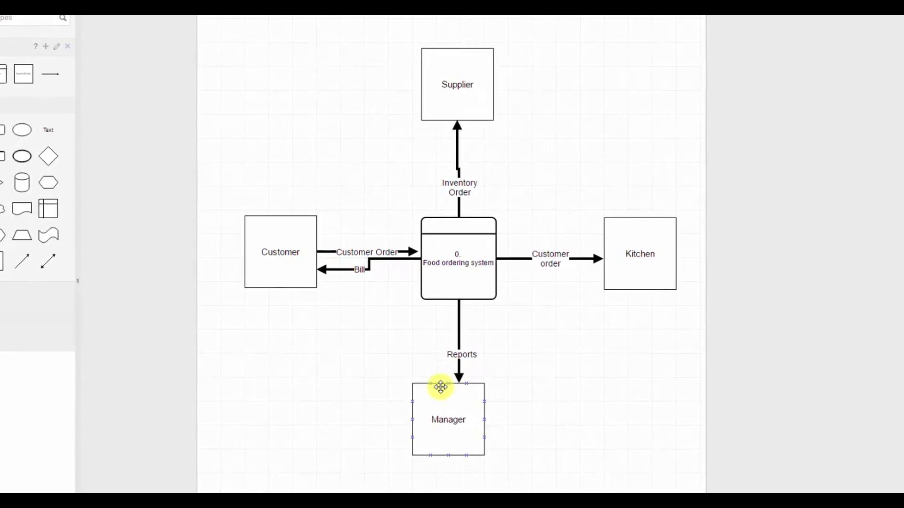
Step: Draw a return arrow from Manager up to the process labelled 'Inventory Order'
drag(447, 376, 457, 299)
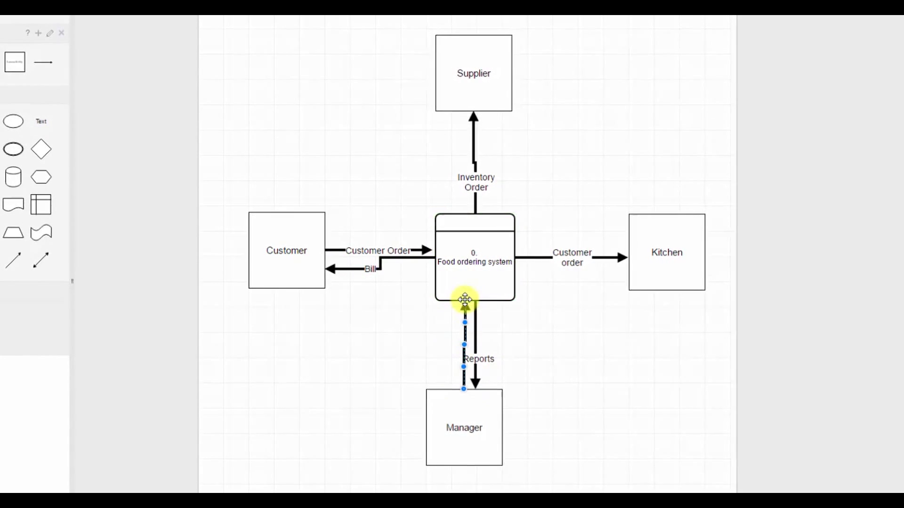
double_click(469, 333)
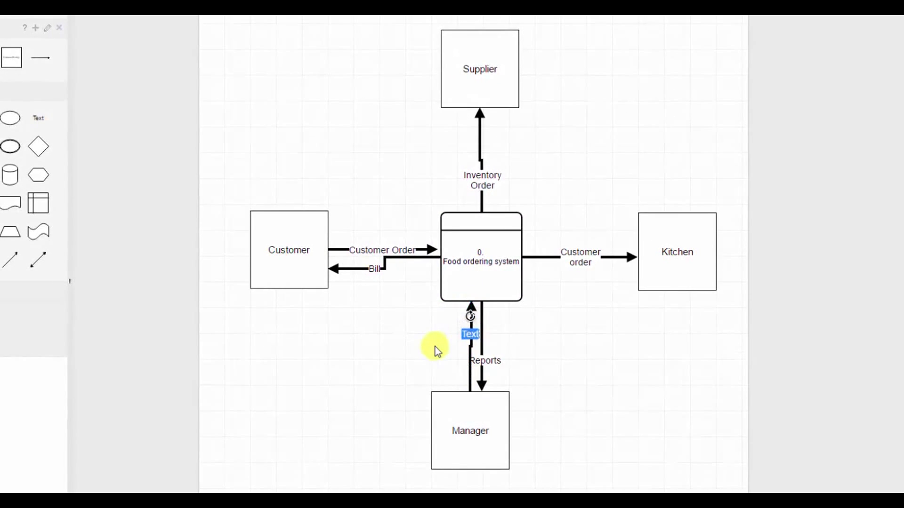
text(Inventory)
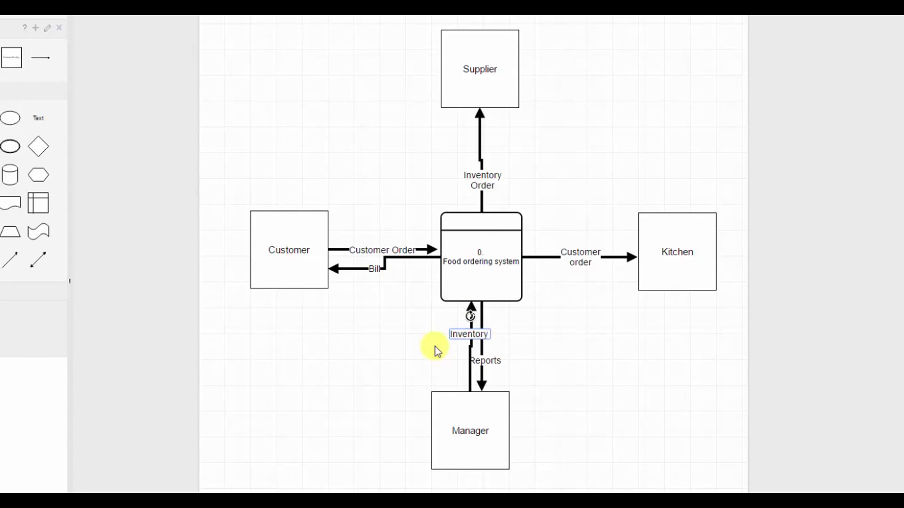
text( Order)
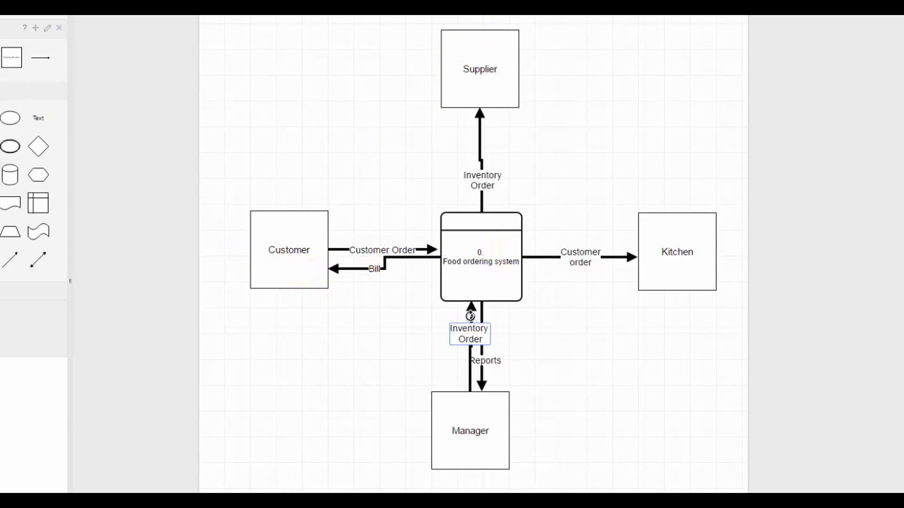
Step: Finish the 'Inventory Order' label and snap the Customer order arrow onto Kitchen's left edge
click(470, 316)
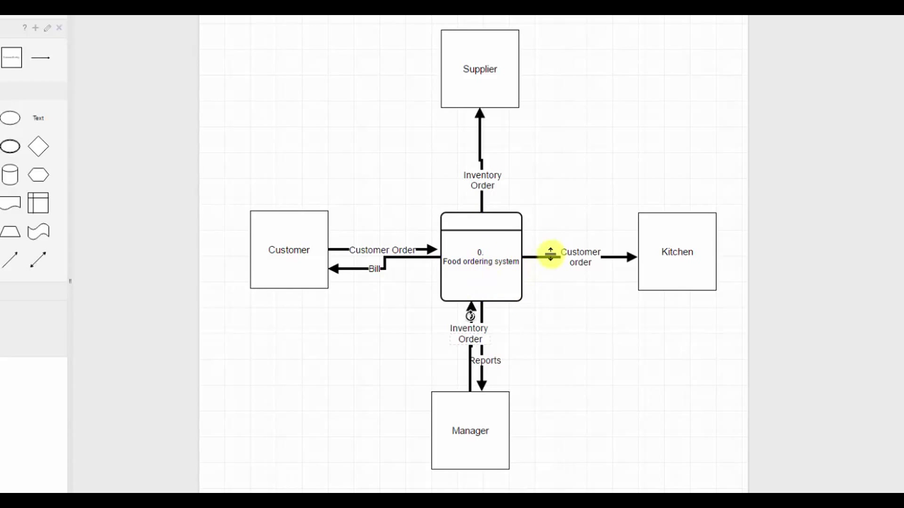
drag(630, 255, 650, 253)
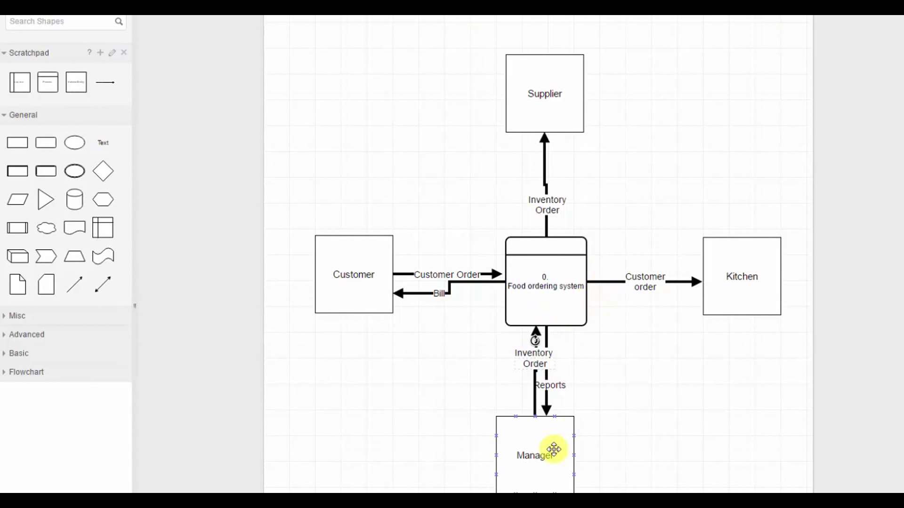
mouse_move(42, 77)
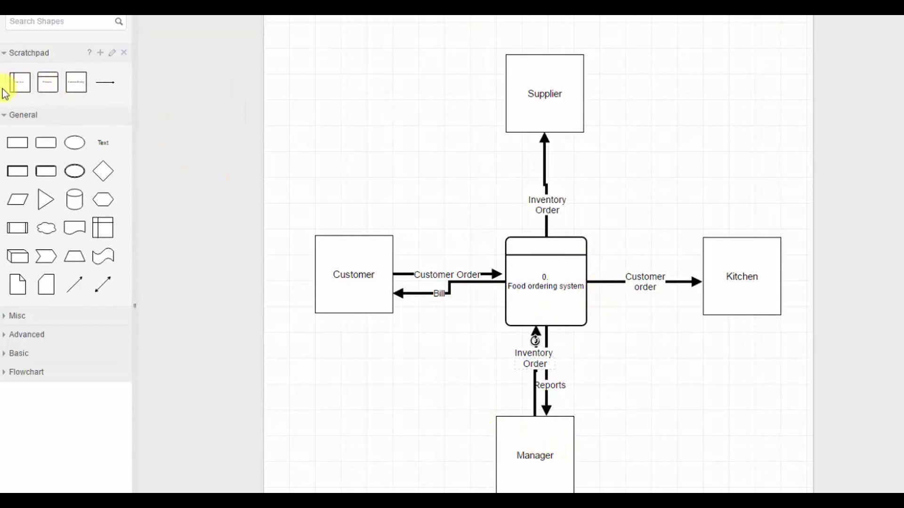